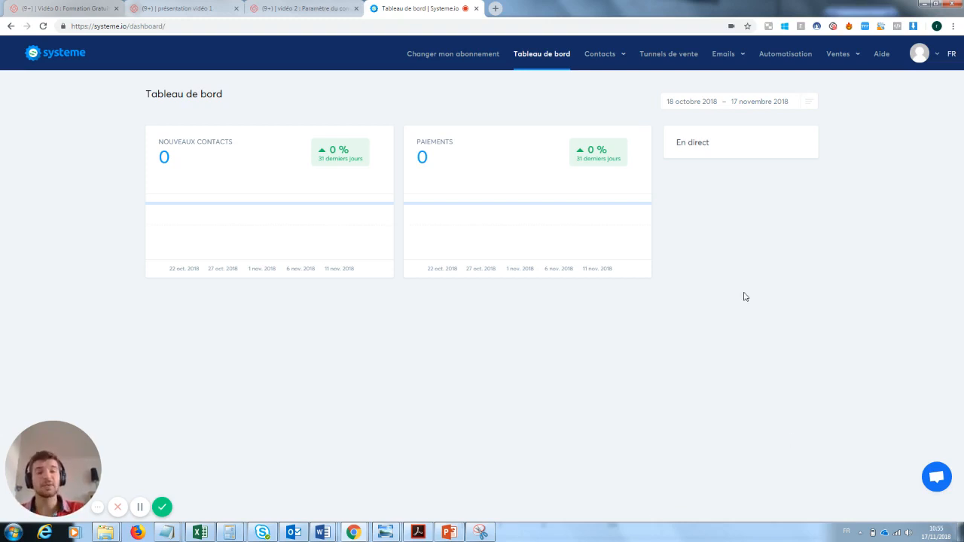
# Step: Create a 'Construisez votre audience' funnel named 'Capture mail formation youtube'
pyautogui.click(666, 56)
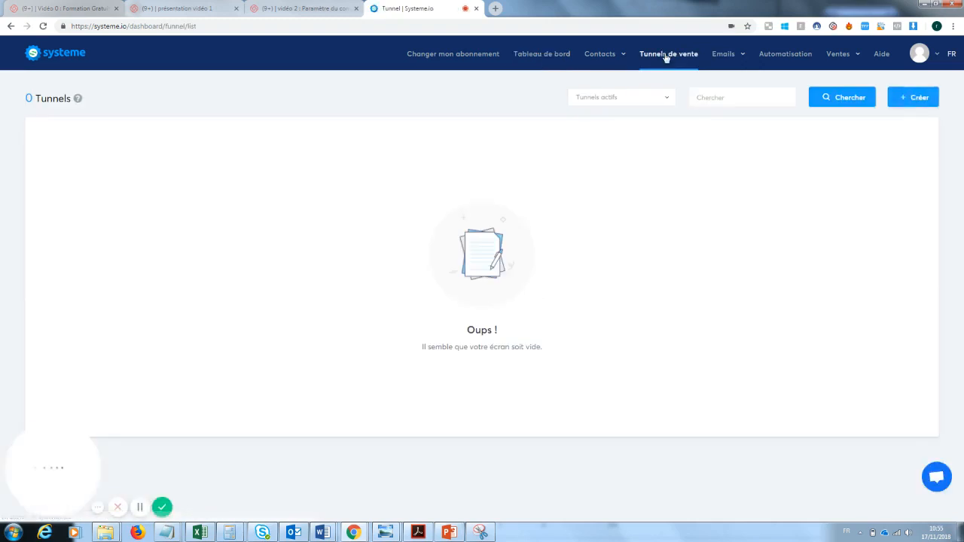
pyautogui.click(916, 102)
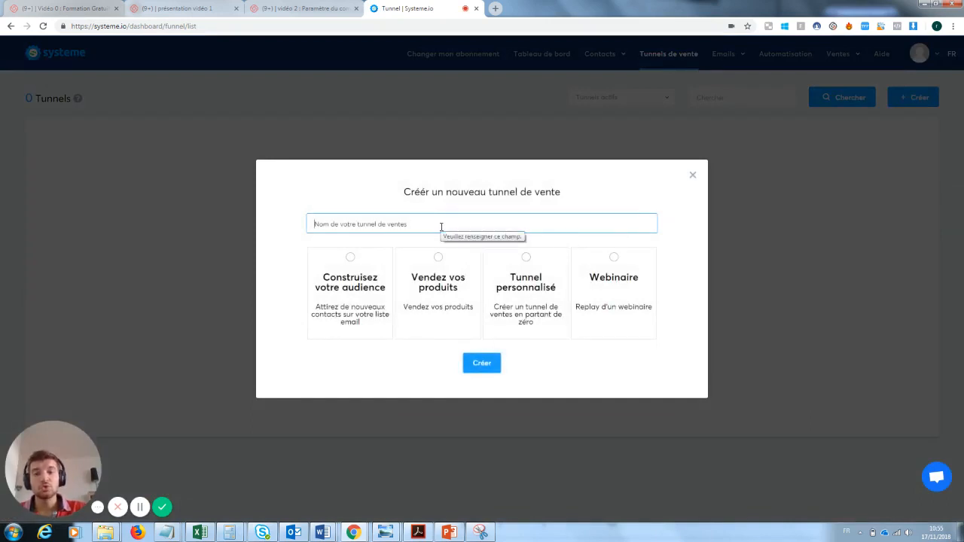
pyautogui.write('Captu')
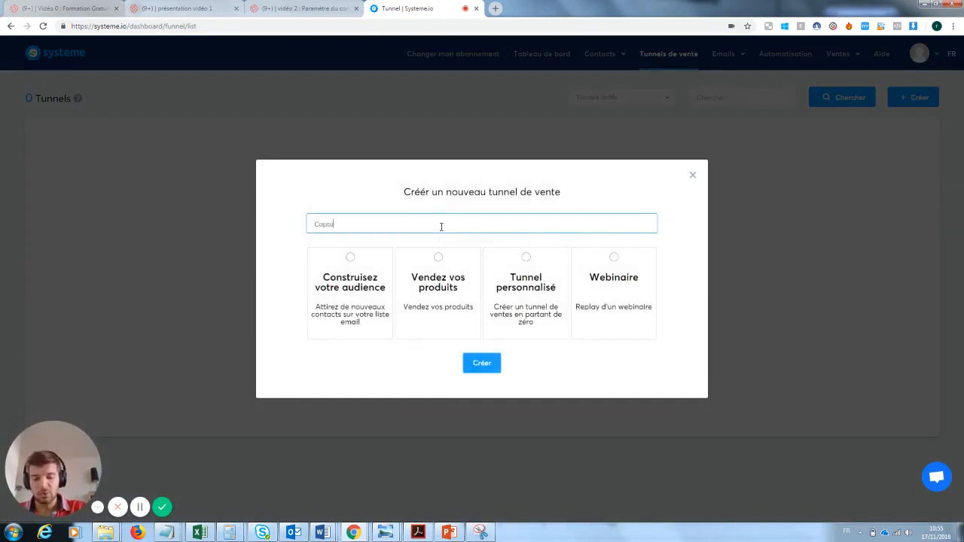
pyautogui.write('re mail formatio')
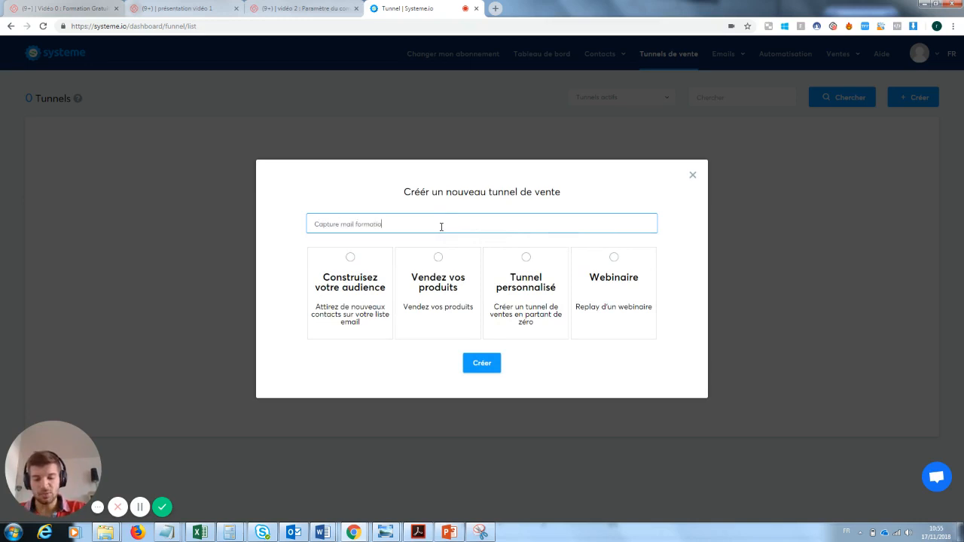
pyautogui.write('n youtube')
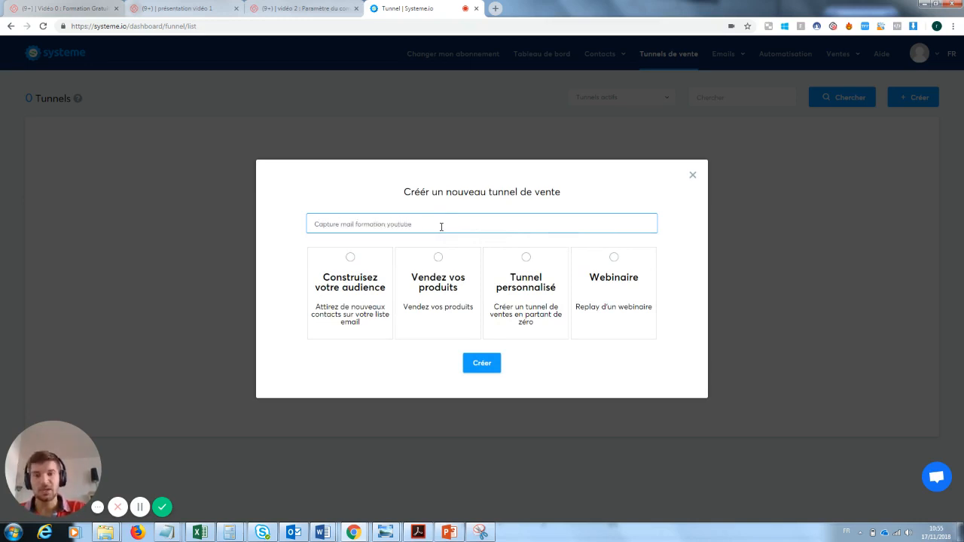
pyautogui.click(357, 272)
pyautogui.click(475, 367)
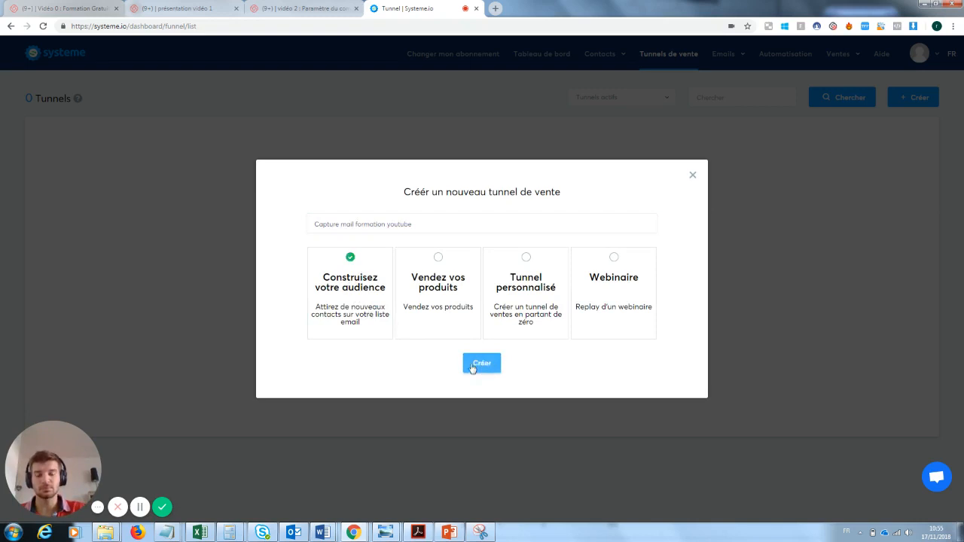
pyautogui.click(487, 371)
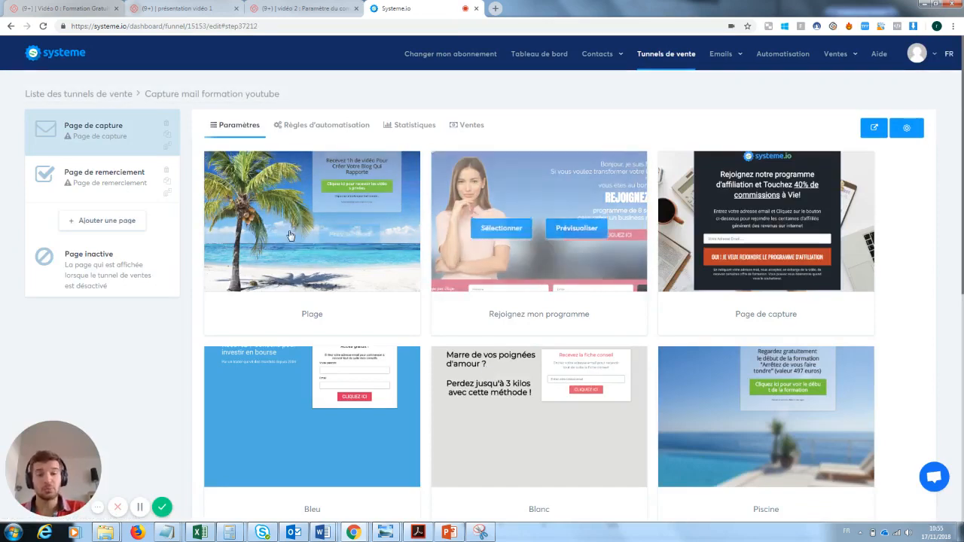
# Step: Apply the 'Page de capture' template to the funnel's capture step
pyautogui.moveTo(300, 203)
pyautogui.moveTo(566, 239)
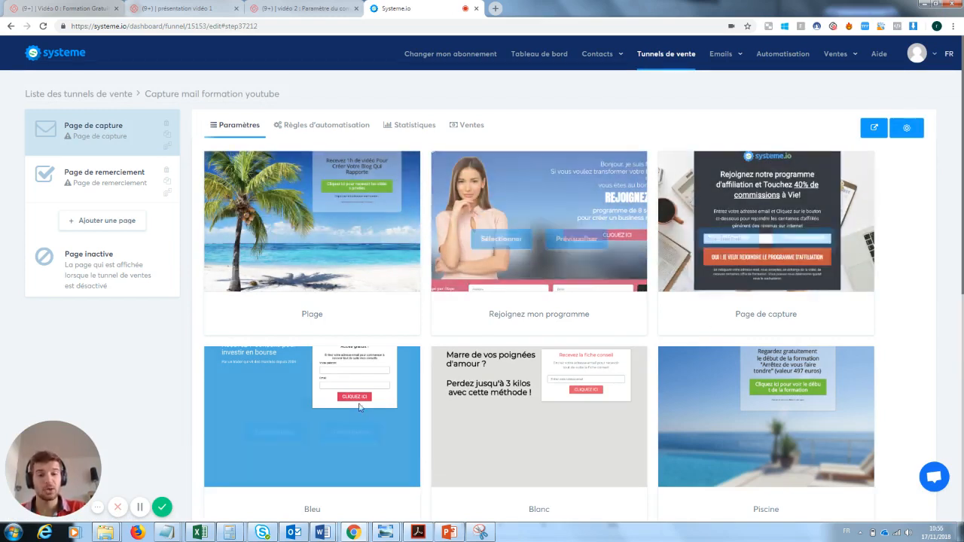
pyautogui.moveTo(555, 413)
pyautogui.moveTo(692, 419)
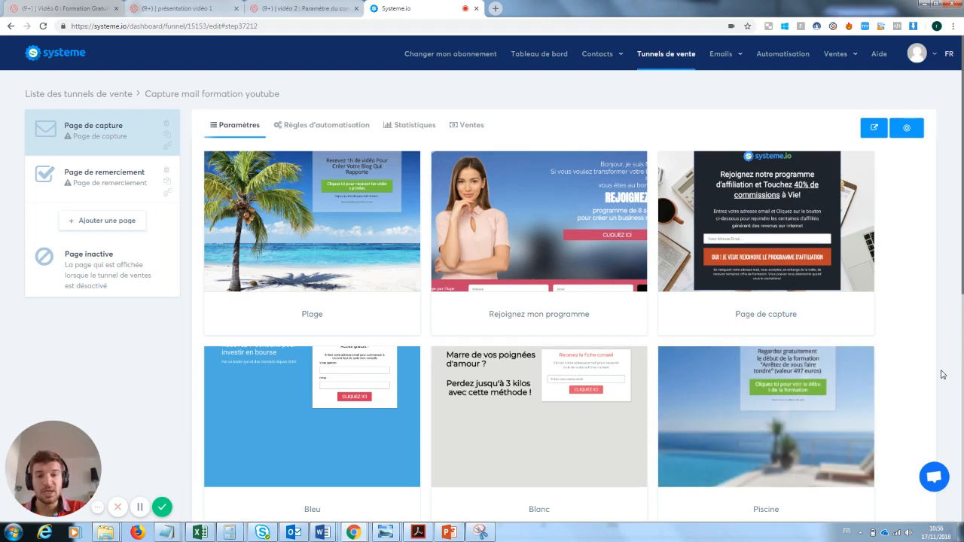
pyautogui.moveTo(736, 225)
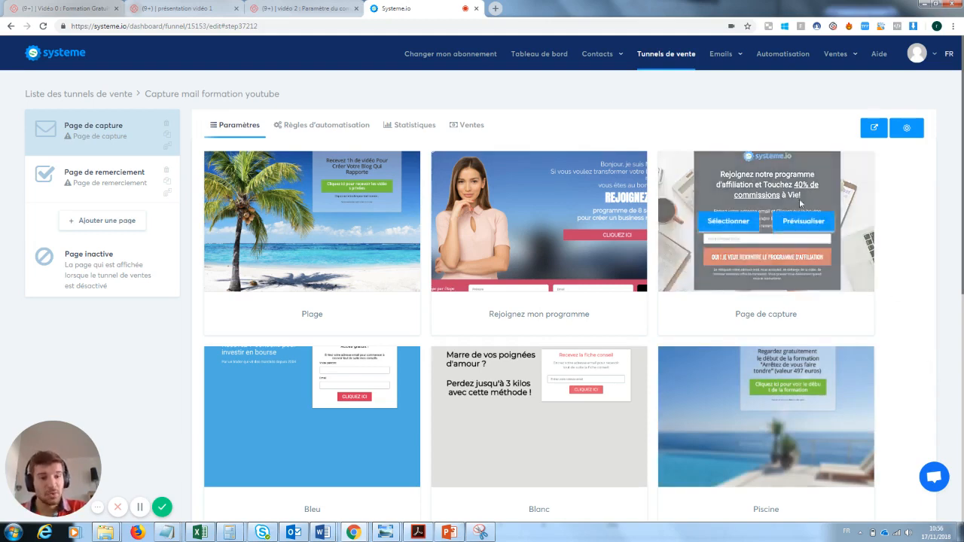
pyautogui.click(737, 223)
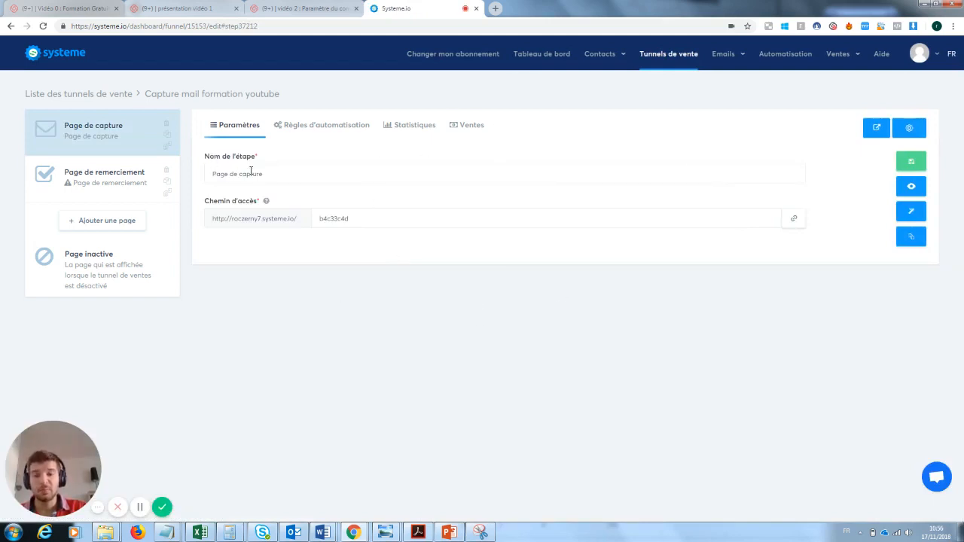
# Step: Save the capture step's access path as 'pagecaptureformationyoutube' and preview the live page
pyautogui.moveTo(359, 217); pyautogui.dragTo(293, 222)
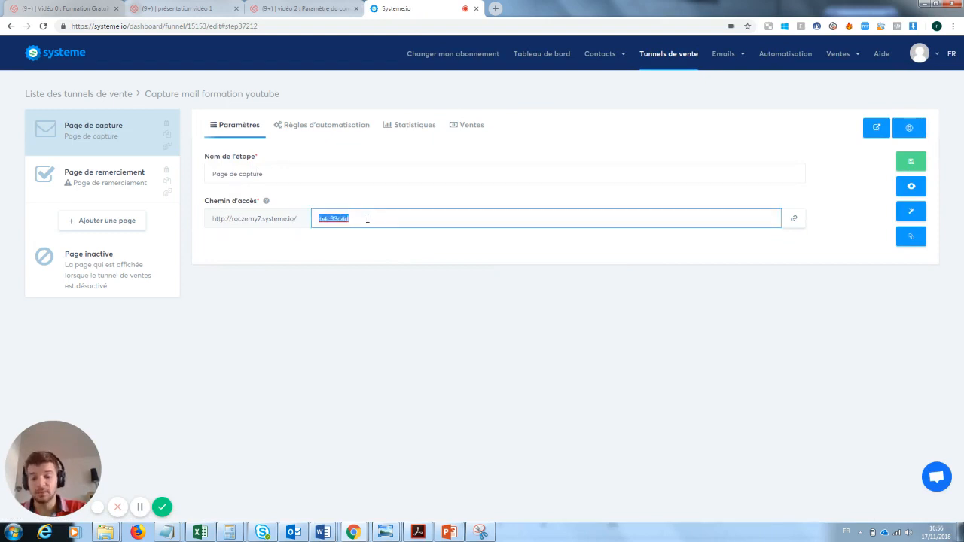
pyautogui.write('pagecapt')
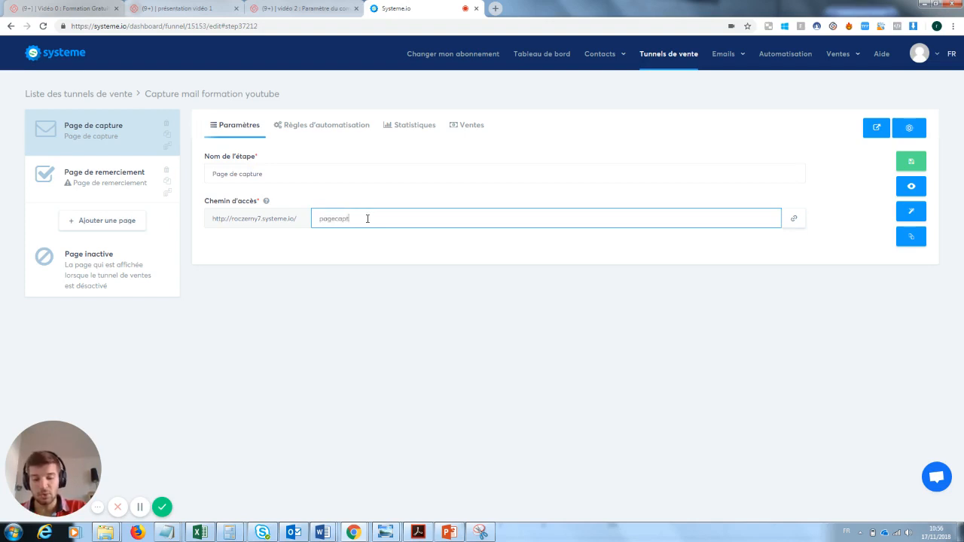
pyautogui.write('ureformationyoutube')
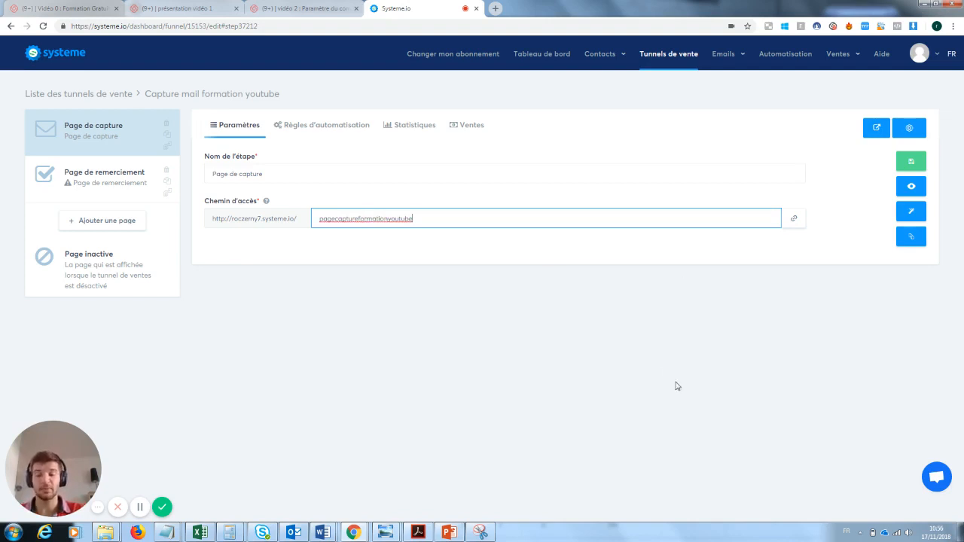
pyautogui.click(920, 163)
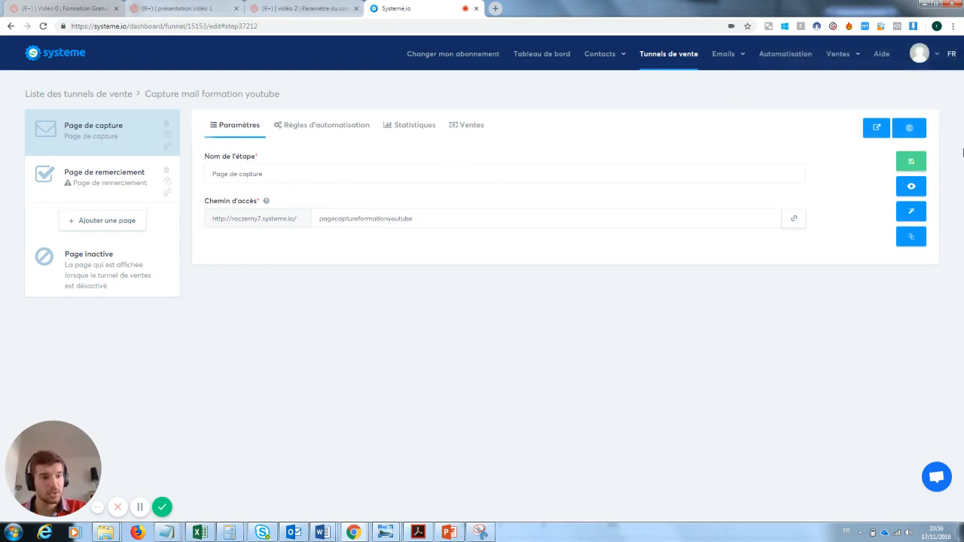
pyautogui.click(911, 188)
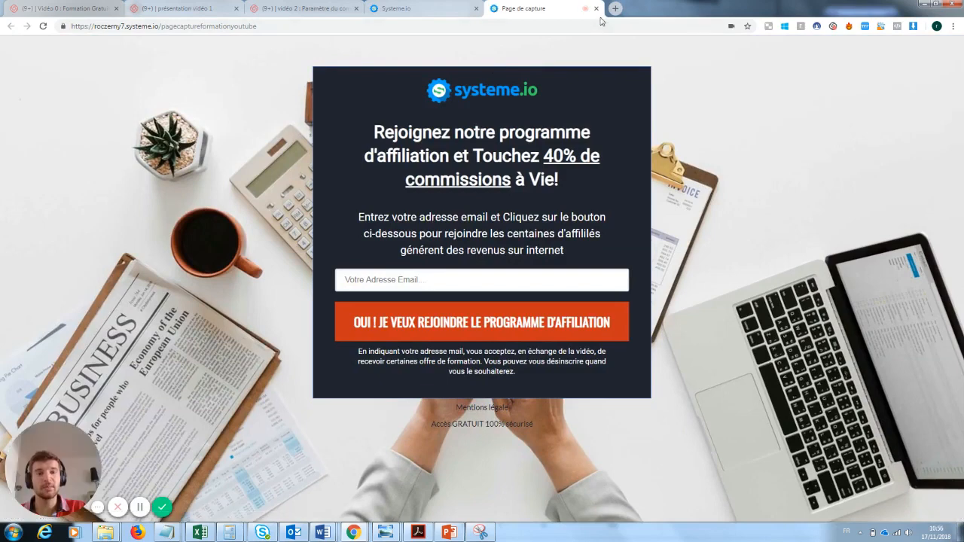
pyautogui.click(596, 8)
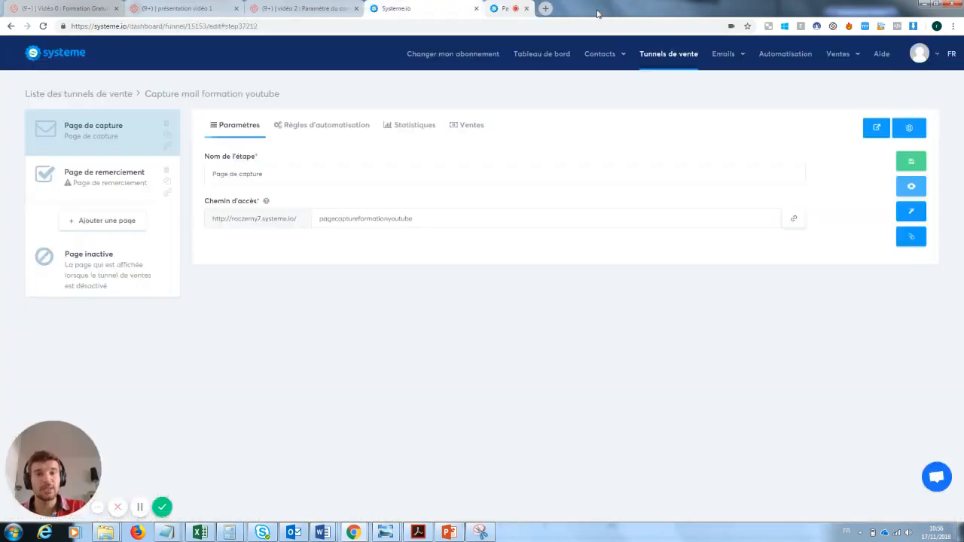
# Step: Open the capture page in the page editor
pyautogui.click(914, 215)
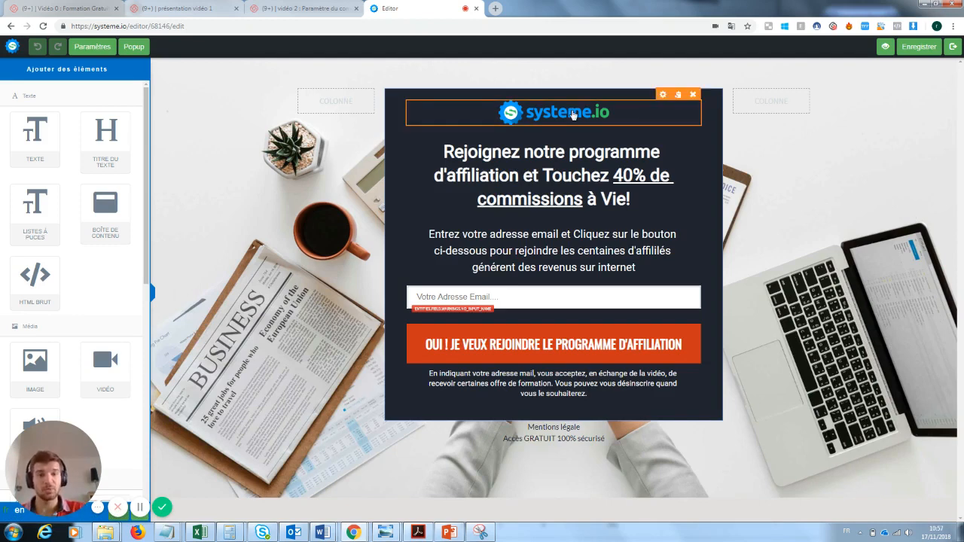
pyautogui.click(531, 112)
pyautogui.click(675, 193)
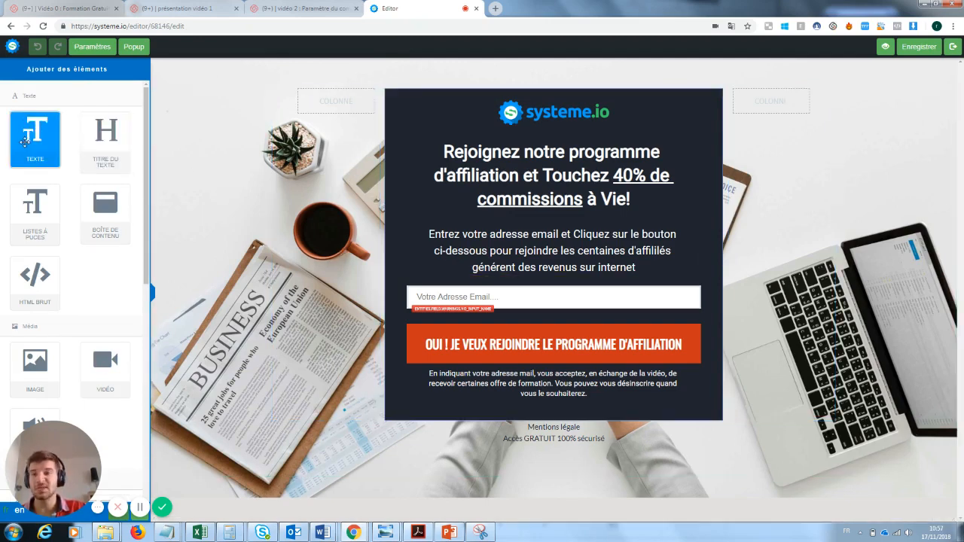
# Step: Add a test text block below the form, type 'Loffézeonsklnz', then delete the block
pyautogui.moveTo(27, 132); pyautogui.dragTo(503, 462)
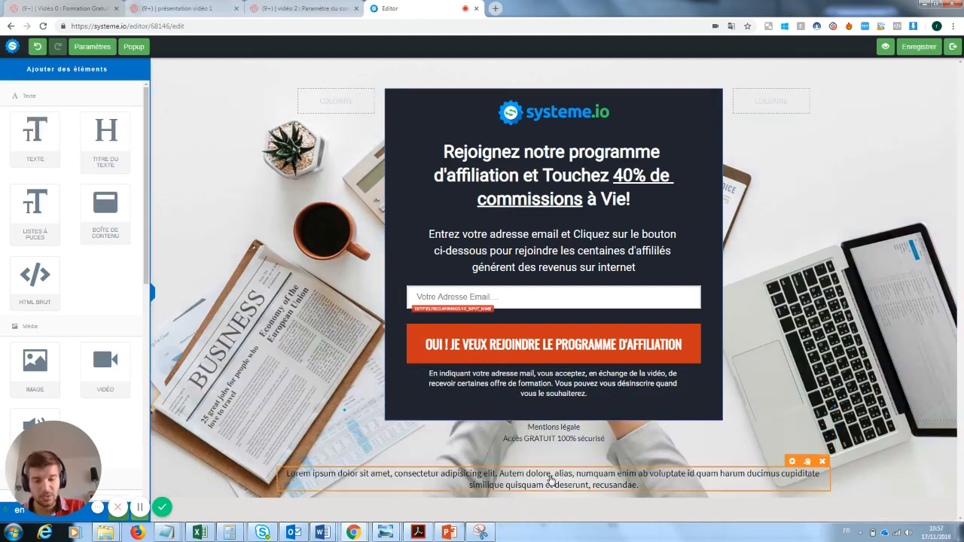
pyautogui.click(552, 478)
pyautogui.moveTo(640, 486); pyautogui.dragTo(293, 473)
pyautogui.write('Loffézeonsklnz')
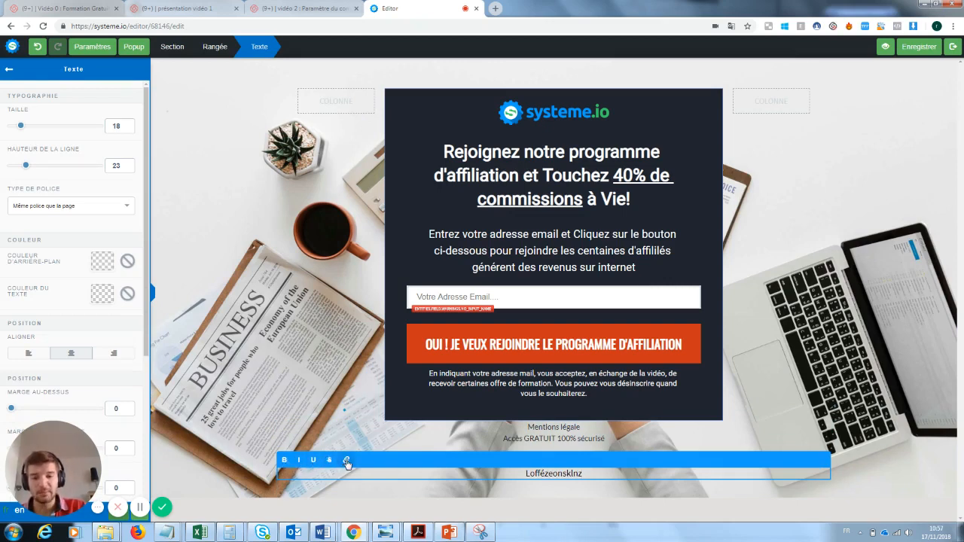
pyautogui.click(845, 383)
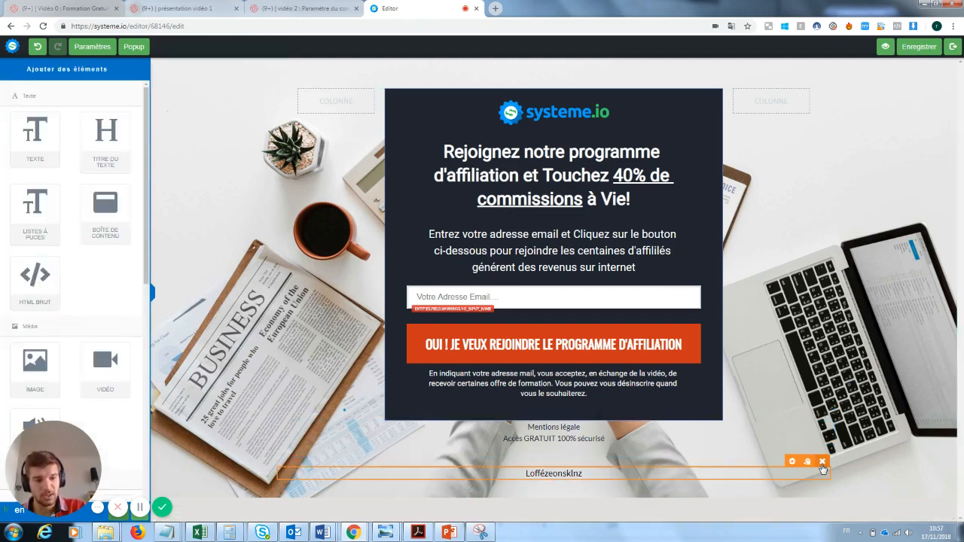
pyautogui.click(822, 462)
pyautogui.click(525, 83)
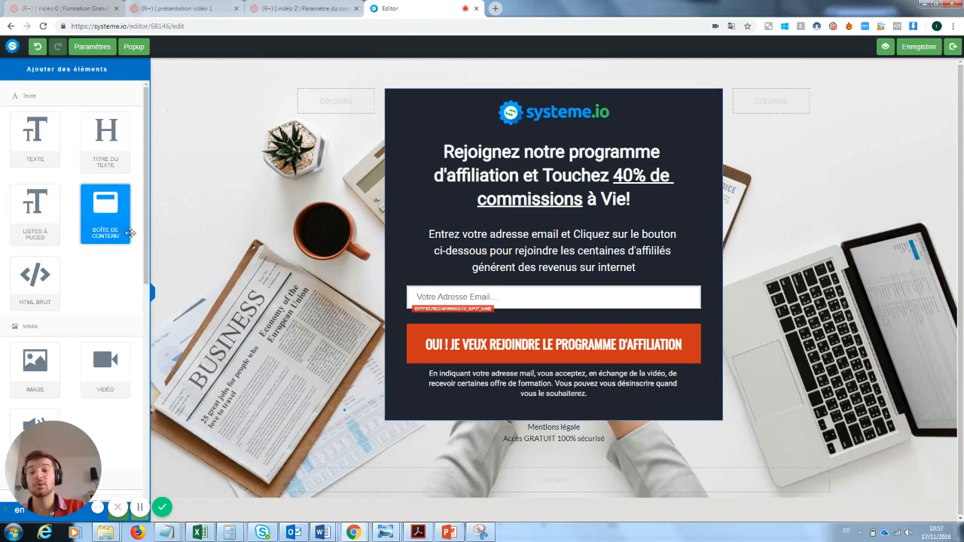
# Step: Add a content box below the popup, then delete it
pyautogui.moveTo(111, 212); pyautogui.dragTo(503, 456)
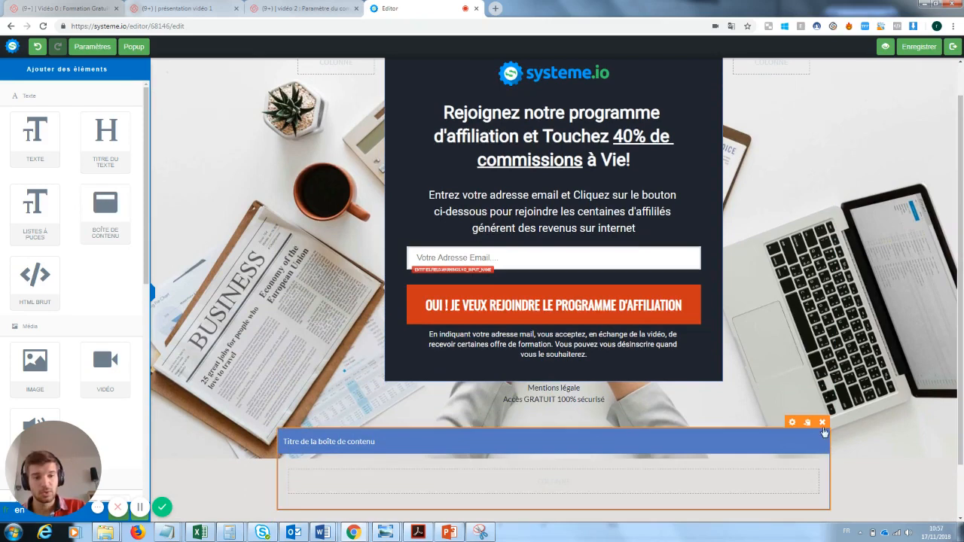
pyautogui.click(810, 424)
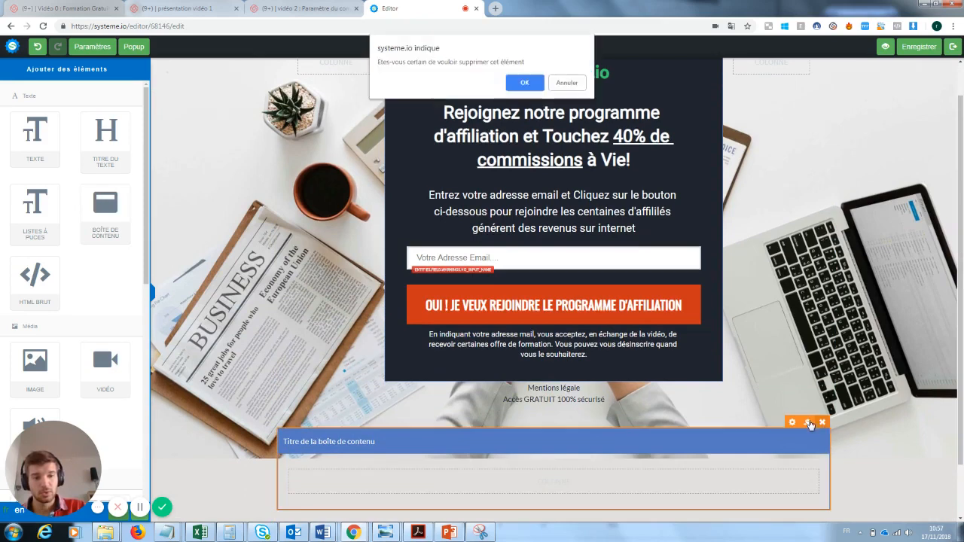
pyautogui.click(530, 83)
# Step: Add a video block below the Mentions légale section
pyautogui.moveTo(41, 457); pyautogui.dragTo(247, 362)
pyautogui.moveTo(147, 235); pyautogui.dragTo(148, 278)
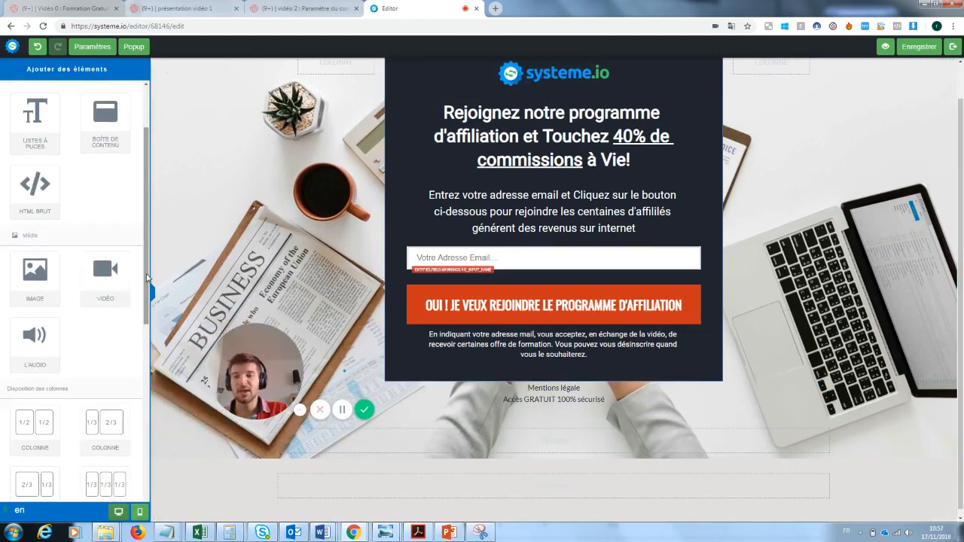
pyautogui.moveTo(106, 283); pyautogui.dragTo(470, 431)
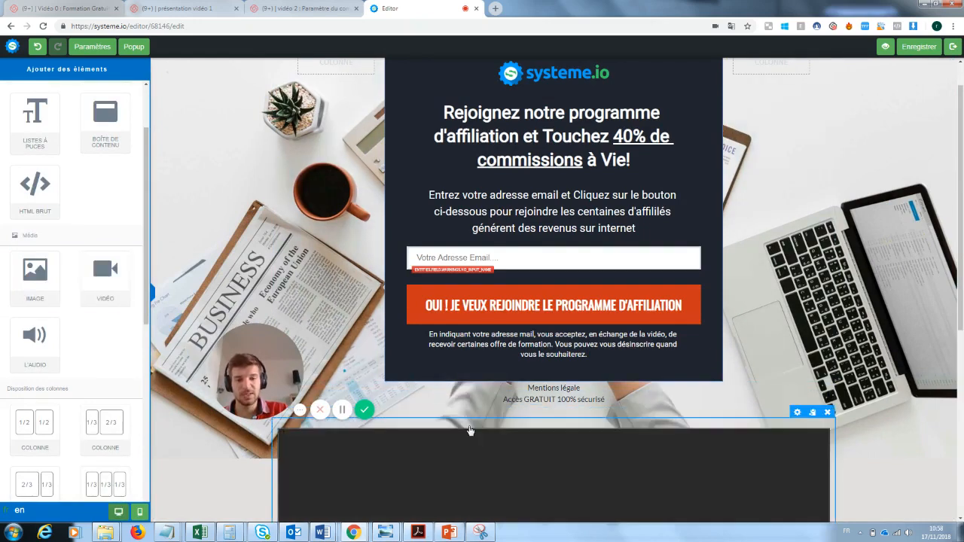
pyautogui.moveTo(962, 270); pyautogui.dragTo(961, 423)
pyautogui.moveTo(275, 371); pyautogui.dragTo(230, 368)
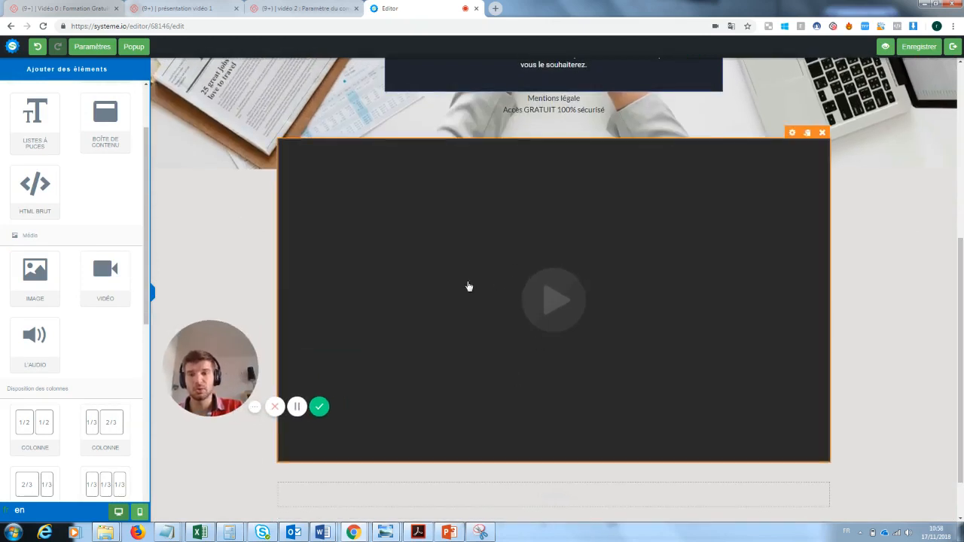
pyautogui.moveTo(218, 382); pyautogui.dragTo(395, 324)
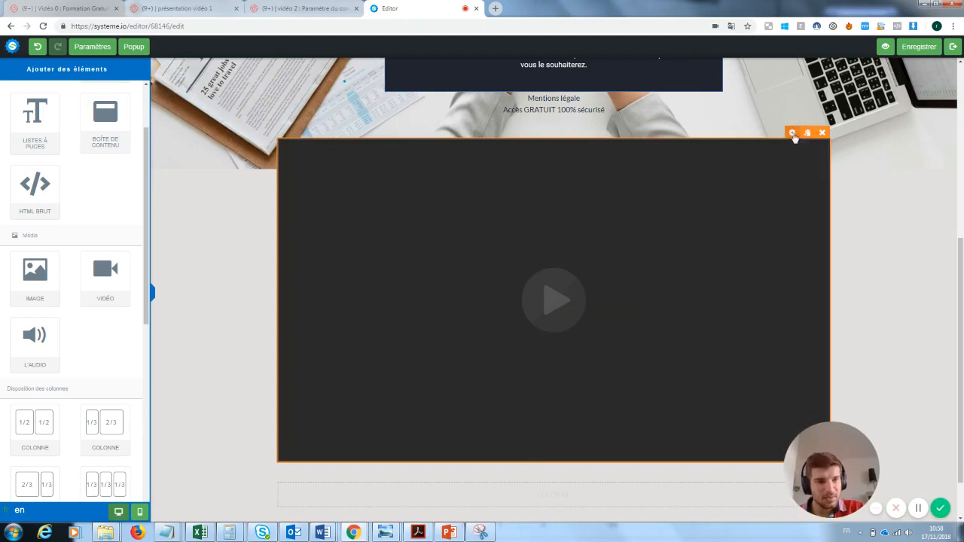
# Step: Check the video block's source type stays Youtube, then delete the video block
pyautogui.click(793, 133)
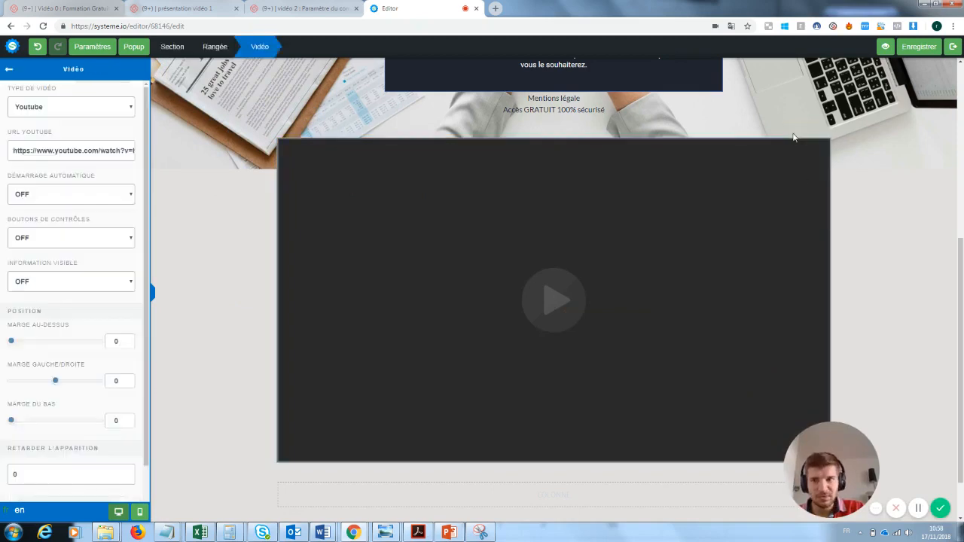
pyautogui.click(46, 108)
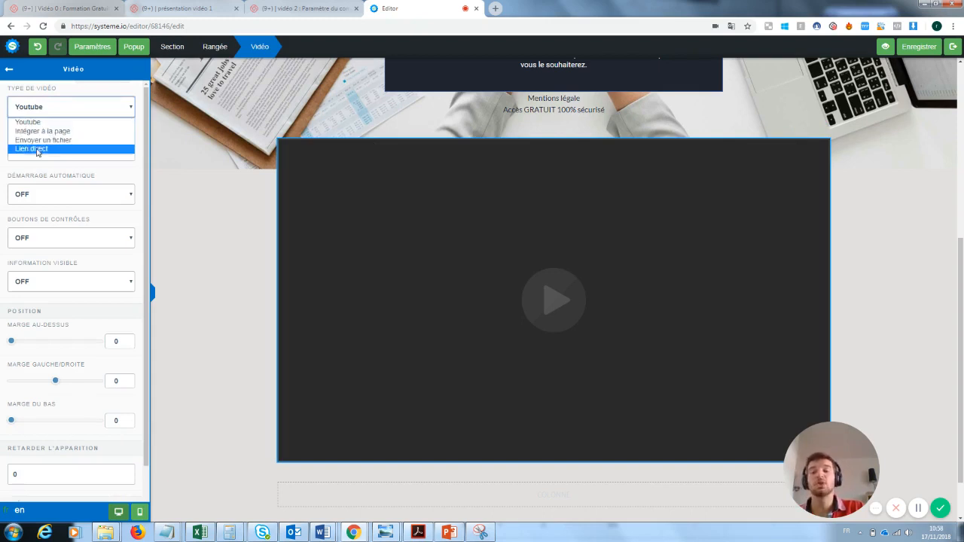
pyautogui.click(212, 168)
pyautogui.click(212, 169)
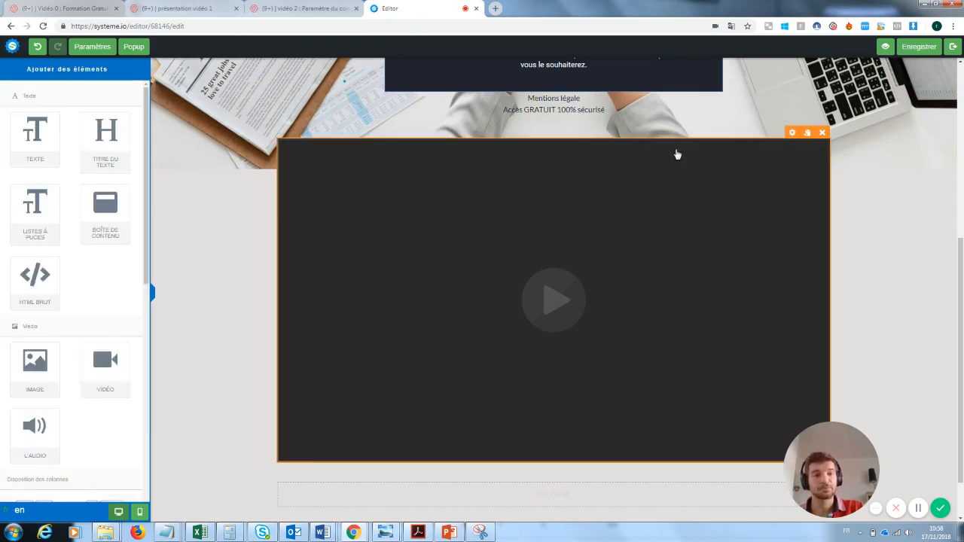
pyautogui.click(823, 132)
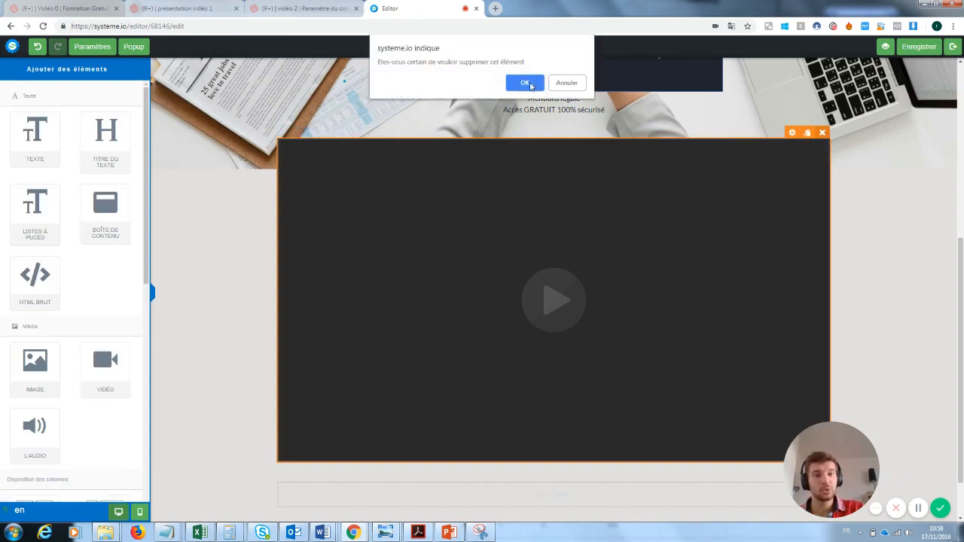
pyautogui.click(525, 83)
# Step: Delete the systeme.io logo image from the top of the popup
pyautogui.scroll(1, 558, 286)
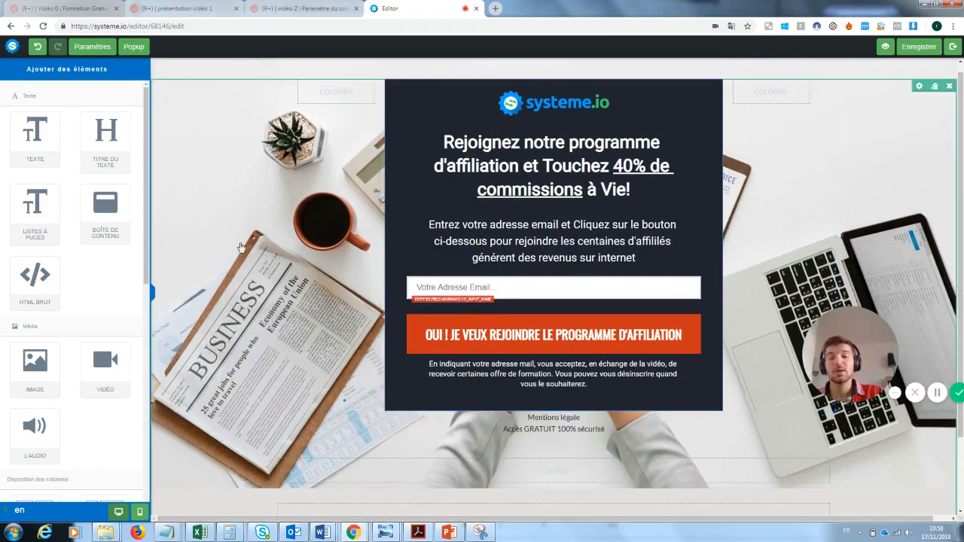
pyautogui.click(210, 197)
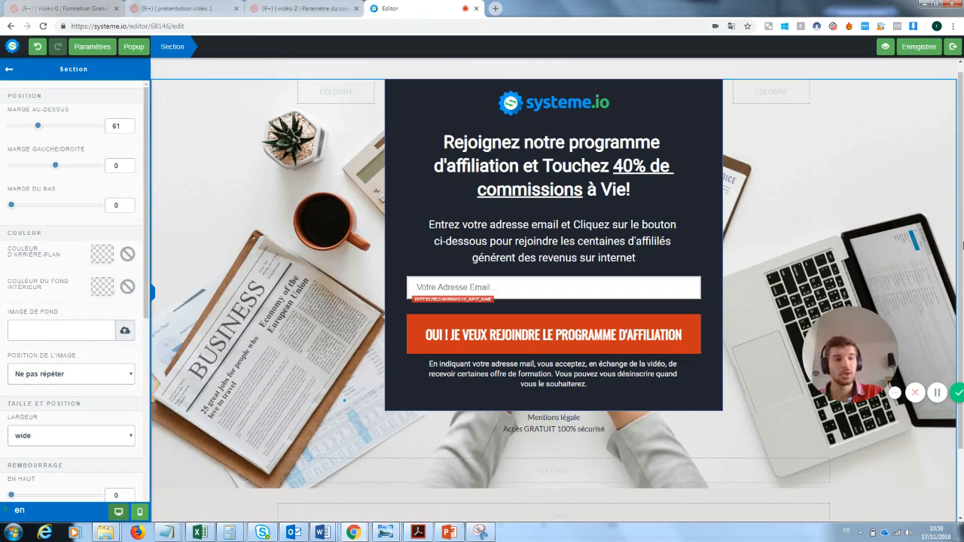
pyautogui.click(519, 112)
pyautogui.click(693, 98)
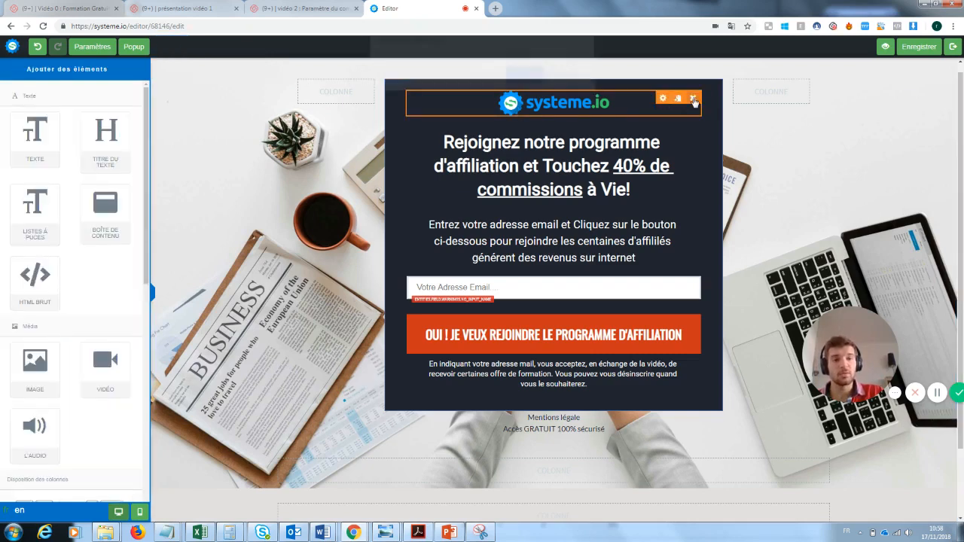
pyautogui.click(526, 90)
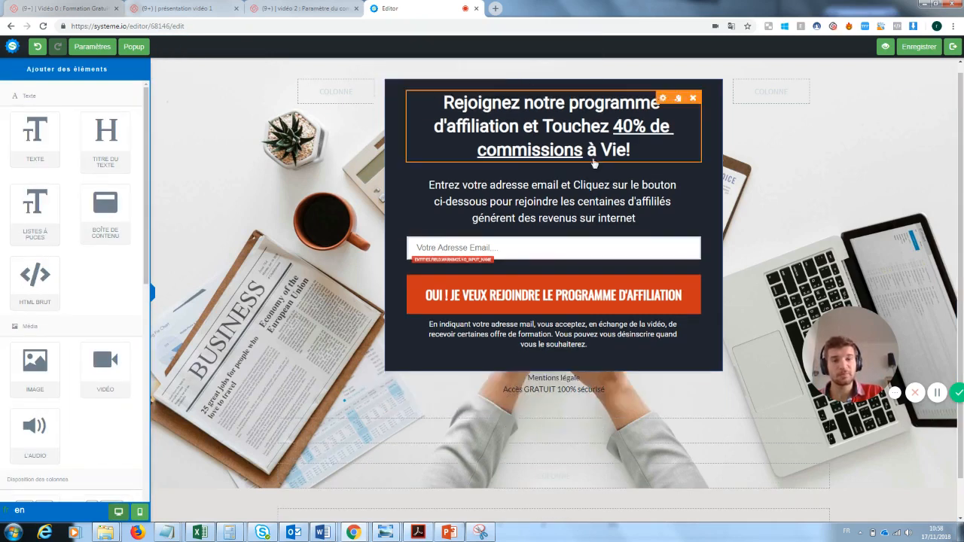
# Step: Retitle the popup heading 'Inscrivez vous pour recevoir la newsletter' and colour it white
pyautogui.click(457, 104)
pyautogui.click(456, 104)
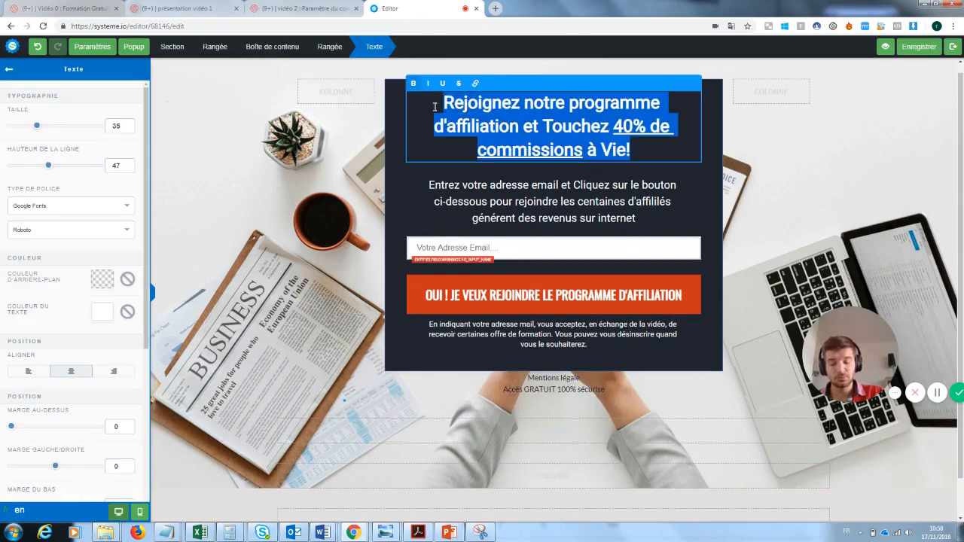
pyautogui.press('BackSpace')
pyautogui.write('Inscrivez vous pour recevoir la newss')
pyautogui.press('BackSpace')
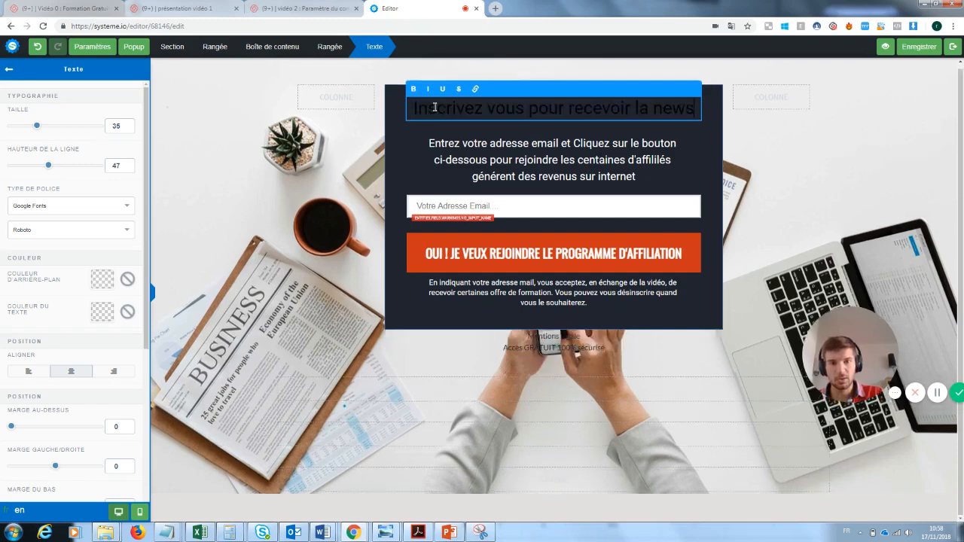
pyautogui.write('letter')
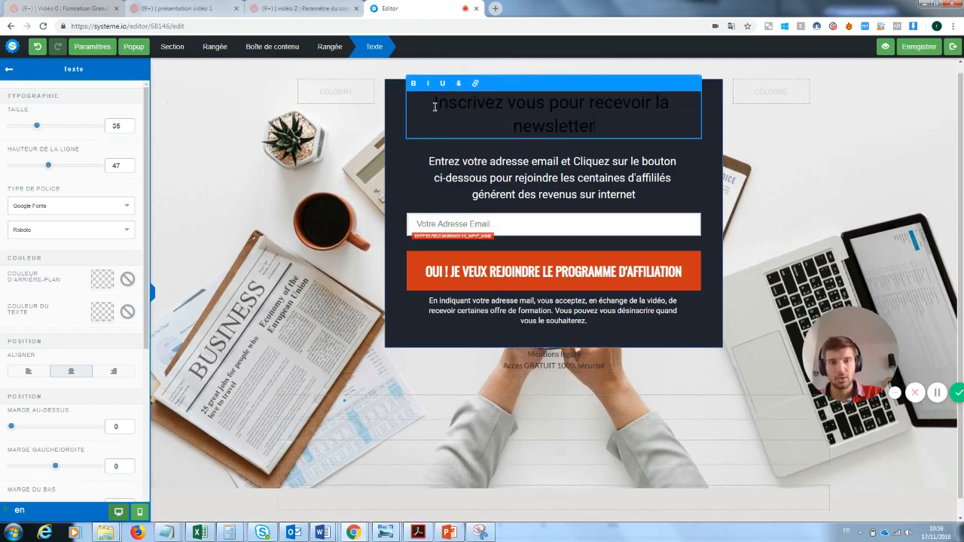
pyautogui.moveTo(601, 130); pyautogui.dragTo(434, 104)
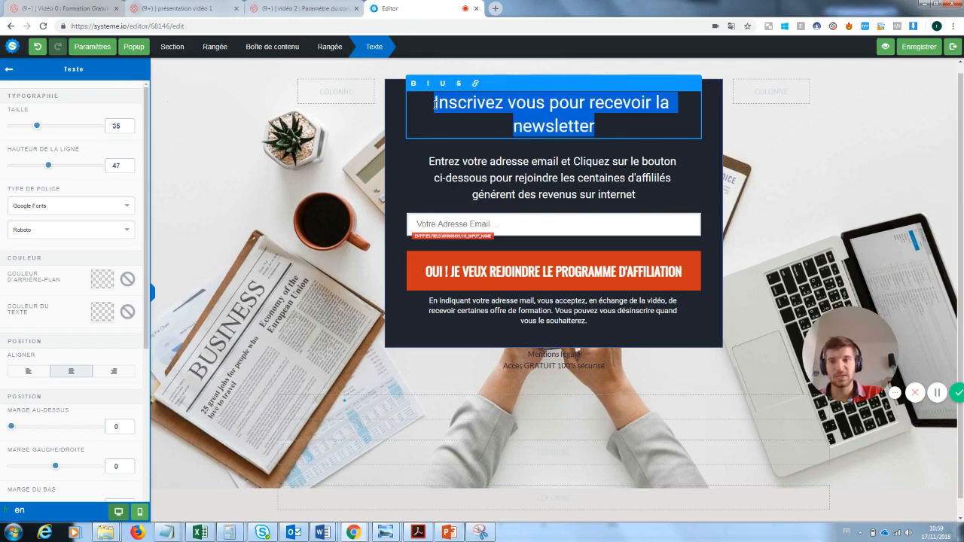
pyautogui.click(104, 313)
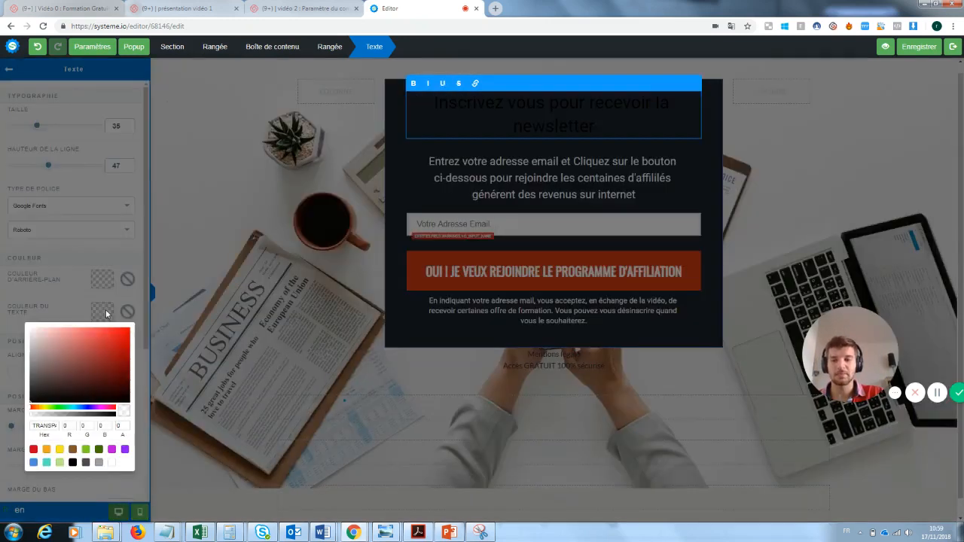
pyautogui.click(112, 462)
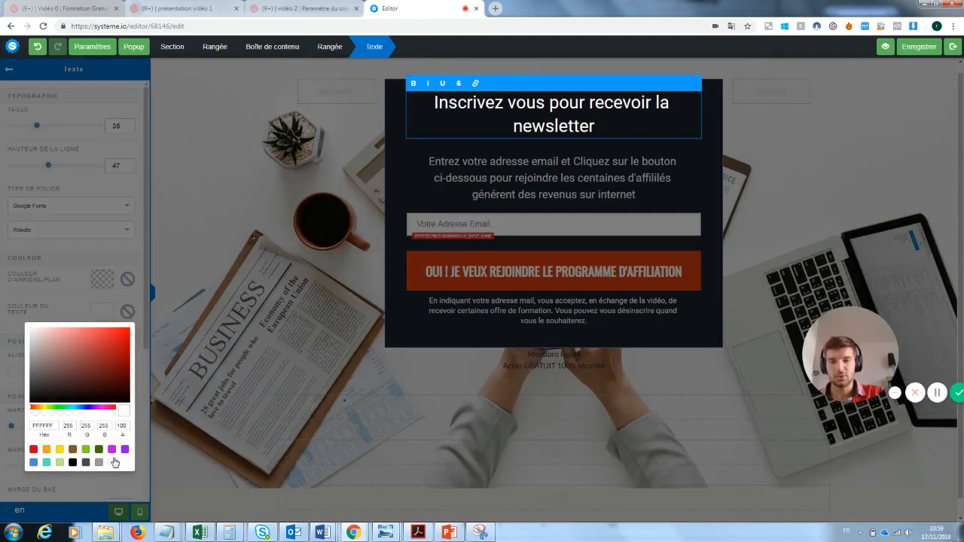
pyautogui.click(367, 240)
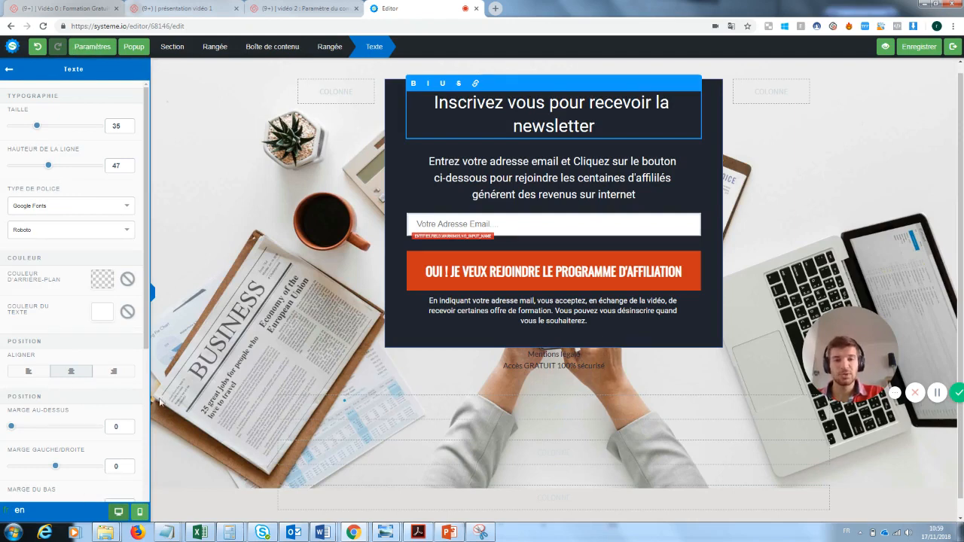
pyautogui.click(539, 172)
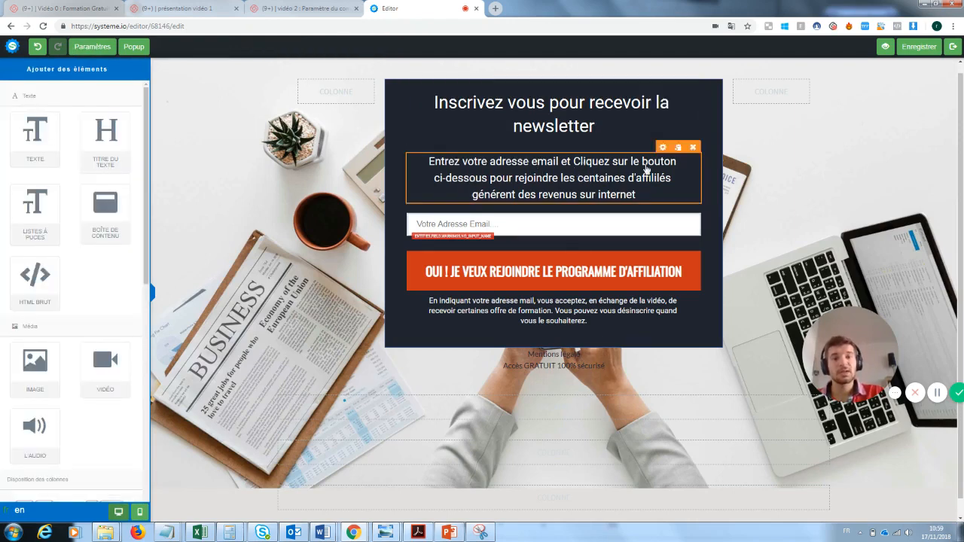
# Step: Replace the paragraph's ending from 'les centaines' onward with 'notre super newsletter'
pyautogui.click(634, 194)
pyautogui.moveTo(633, 195); pyautogui.dragTo(561, 175)
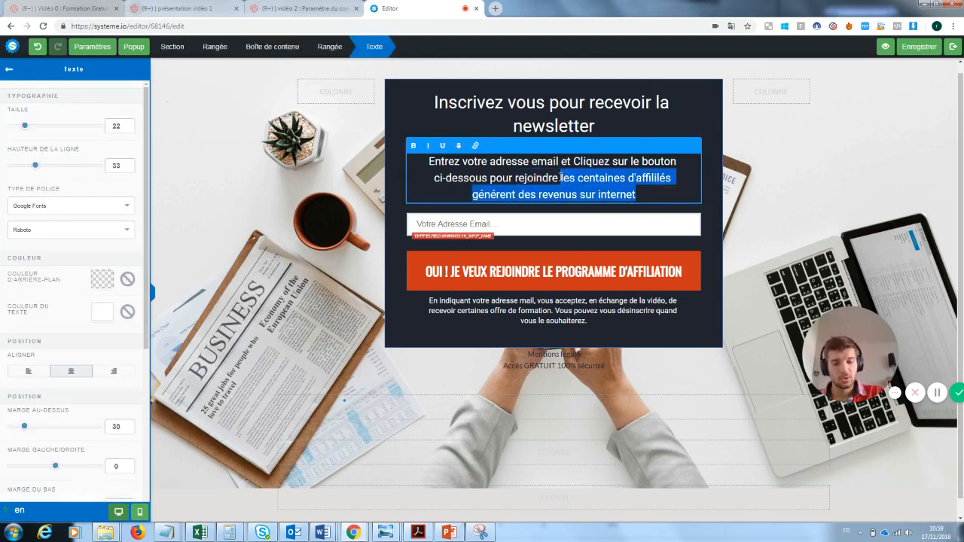
pyautogui.write('notre super newsletter')
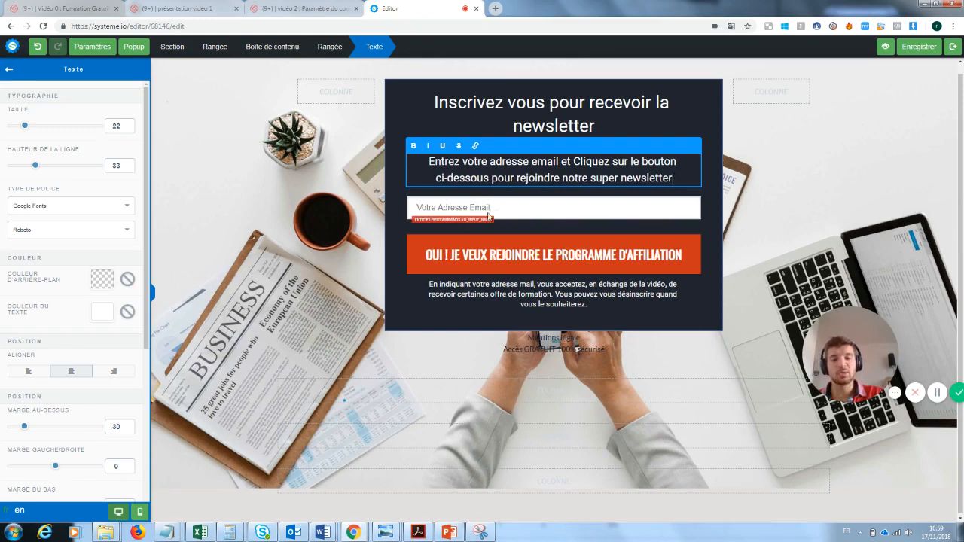
pyautogui.click(491, 214)
pyautogui.click(497, 209)
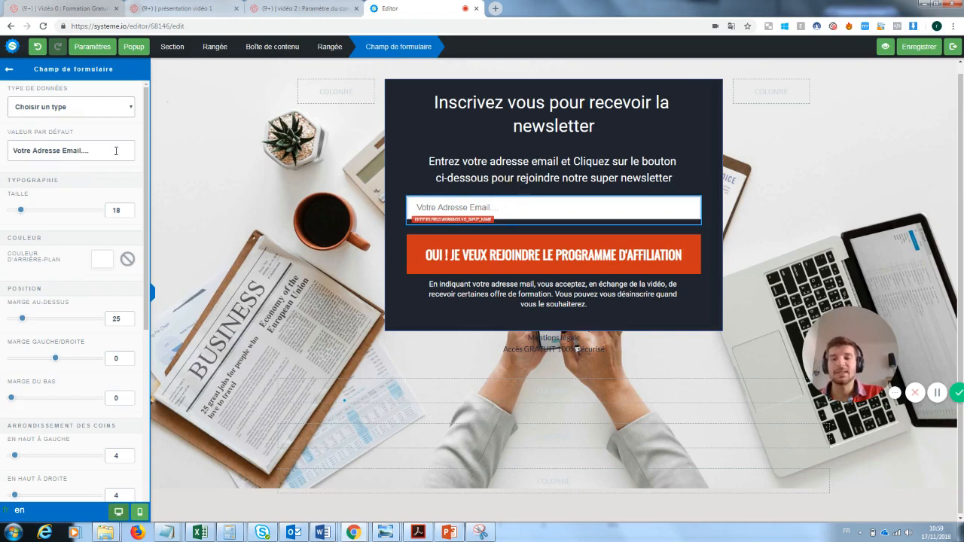
pyautogui.click(600, 253)
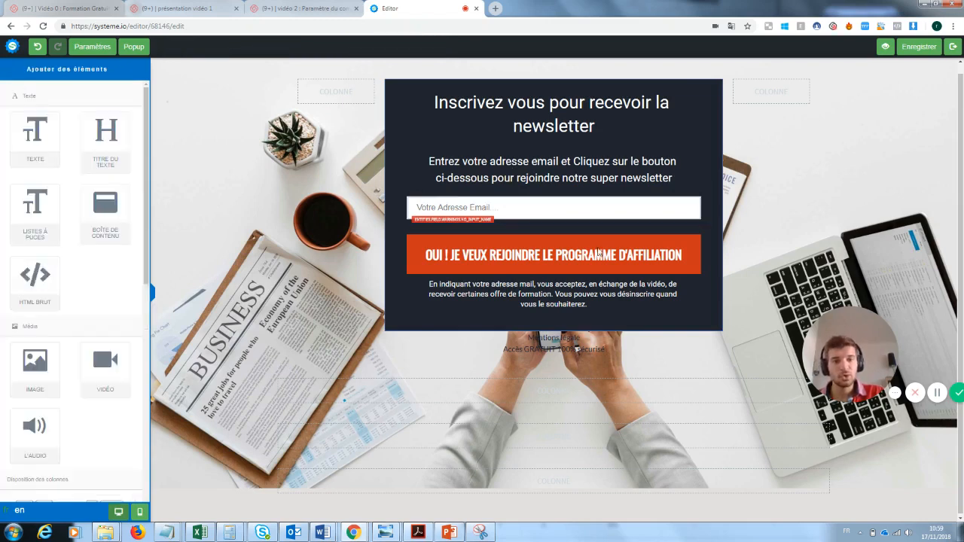
# Step: Replace 'LE PROGRAMME D'AFFILIATION' with 'LA NEWSLETTER' in the signup button label
pyautogui.click(603, 269)
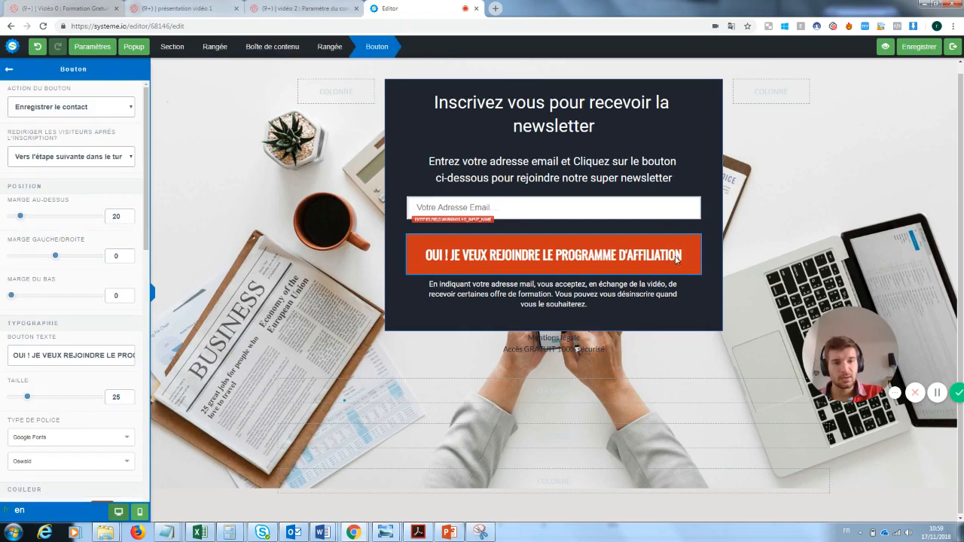
pyautogui.click(676, 260)
pyautogui.click(634, 261)
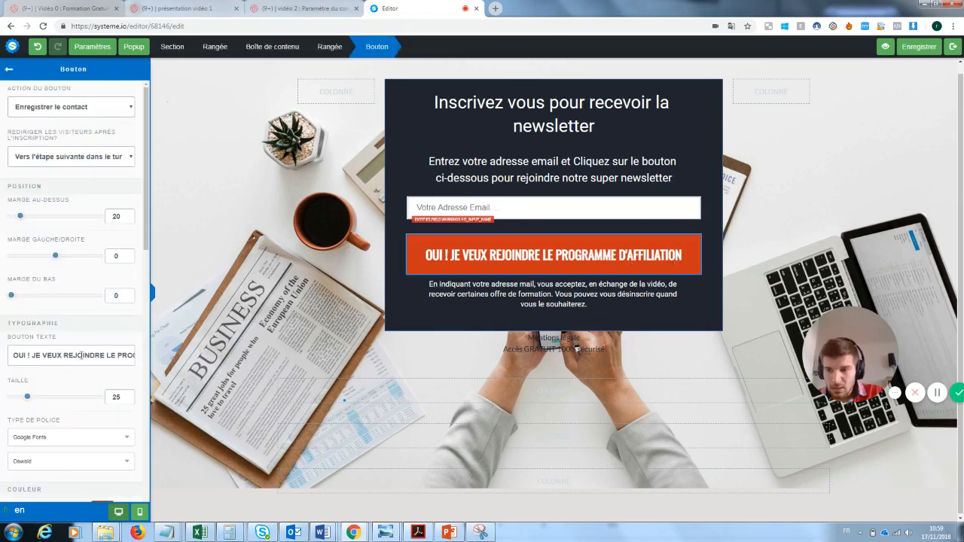
pyautogui.moveTo(108, 356); pyautogui.dragTo(175, 363)
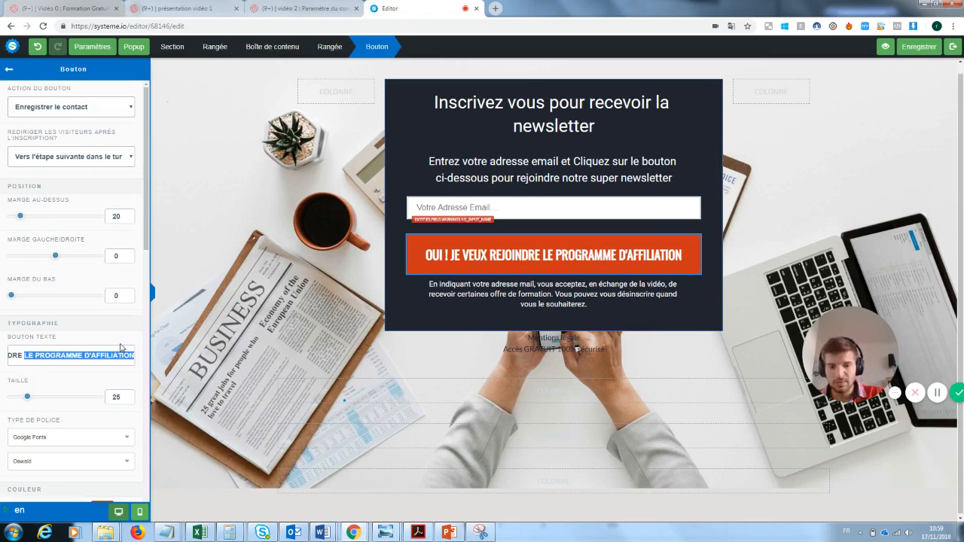
pyautogui.press('BackSpace')
pyautogui.write('la newsletter')
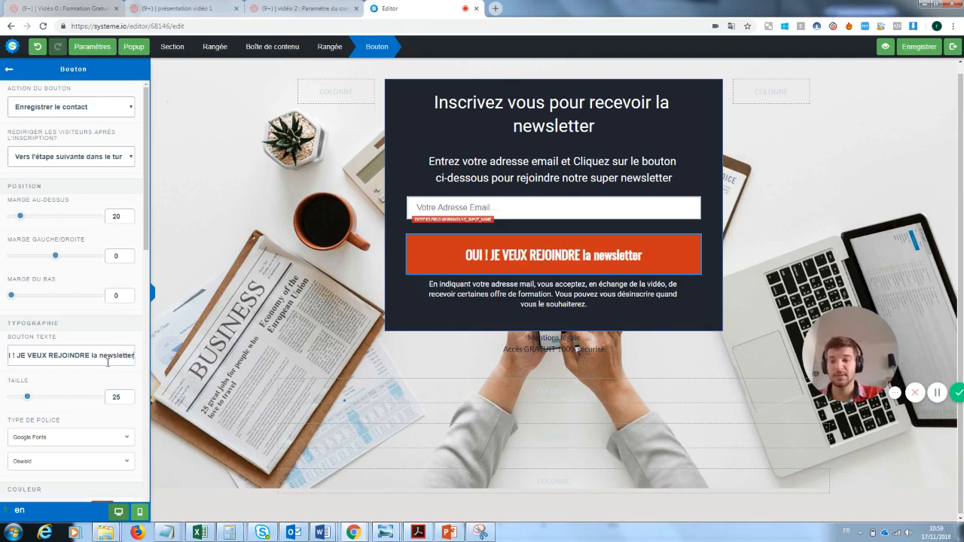
pyautogui.moveTo(134, 356); pyautogui.dragTo(90, 357)
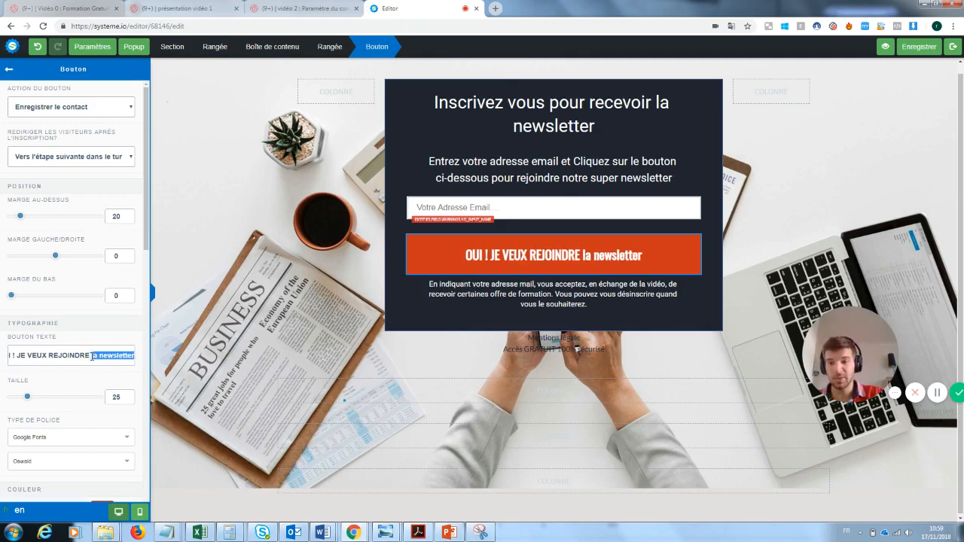
pyautogui.press('BackSpace')
pyautogui.write('L')
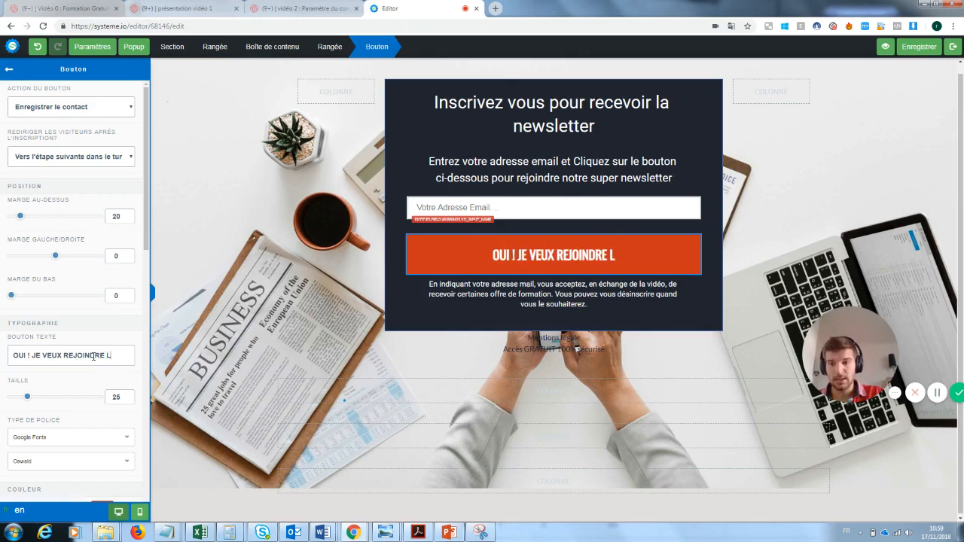
pyautogui.write('A NEWSLETTER')
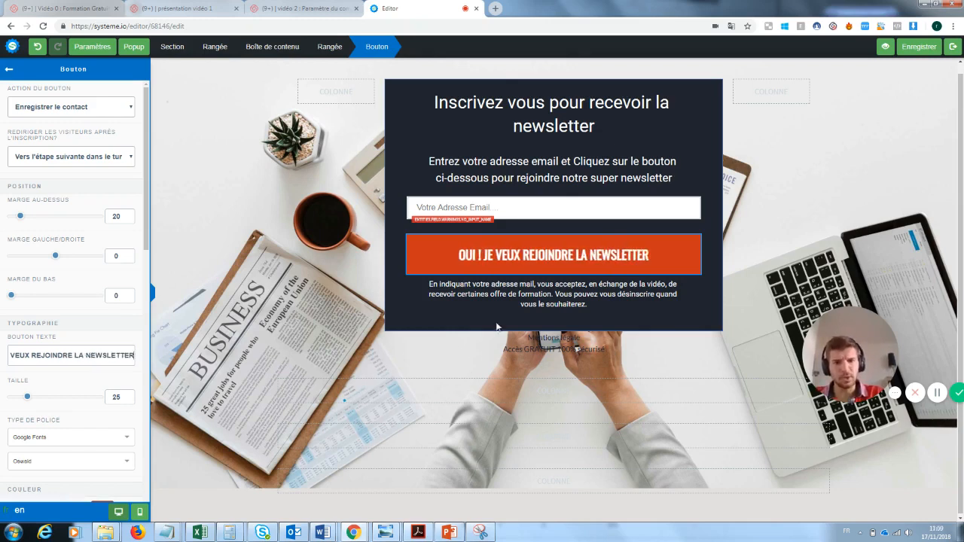
pyautogui.click(670, 348)
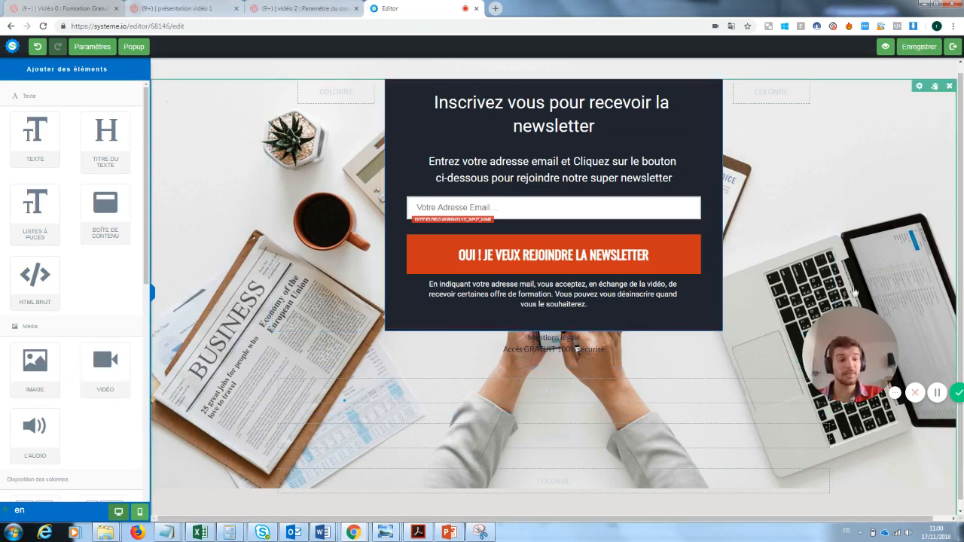
# Step: Delete the empty sections below the popup and exit the editor to the funnel dashboard
pyautogui.moveTo(868, 352); pyautogui.dragTo(224, 449)
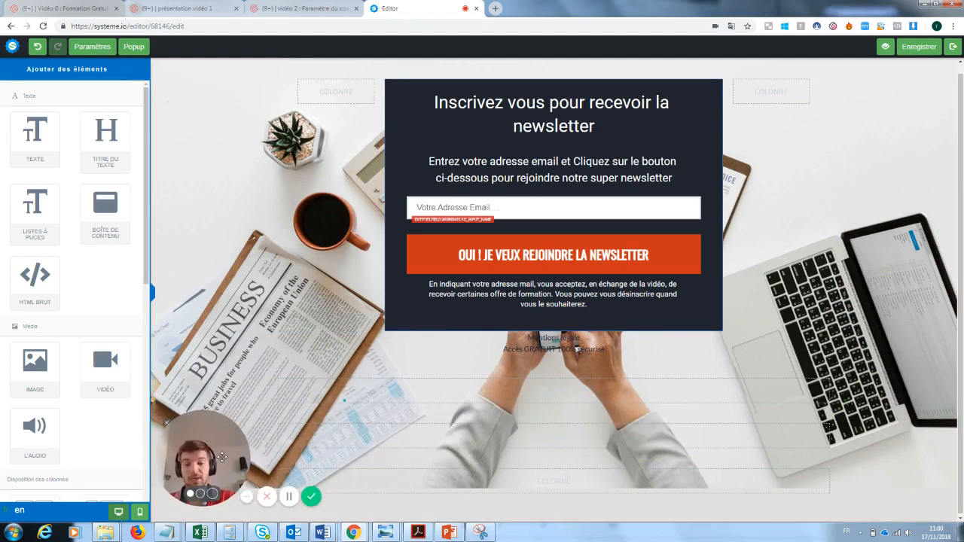
pyautogui.click(827, 362)
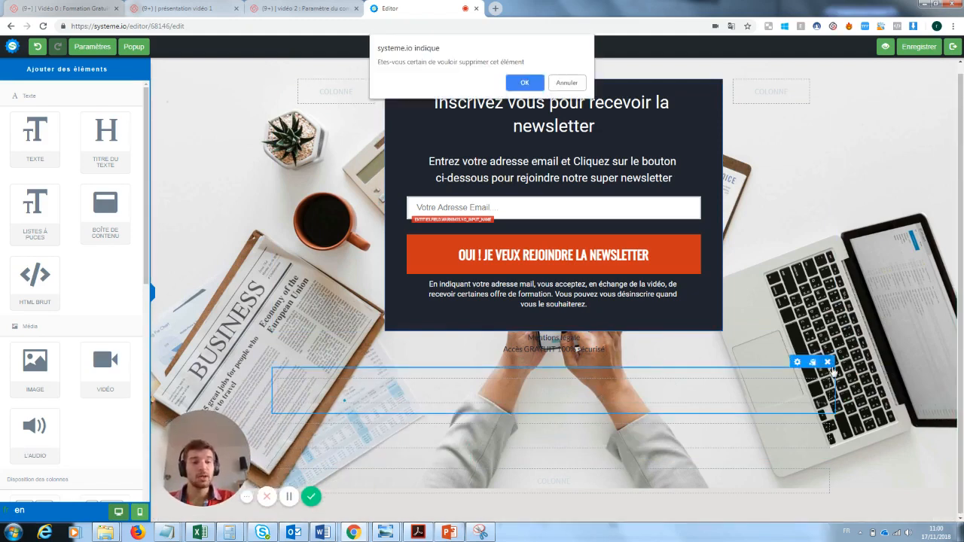
pyautogui.click(534, 86)
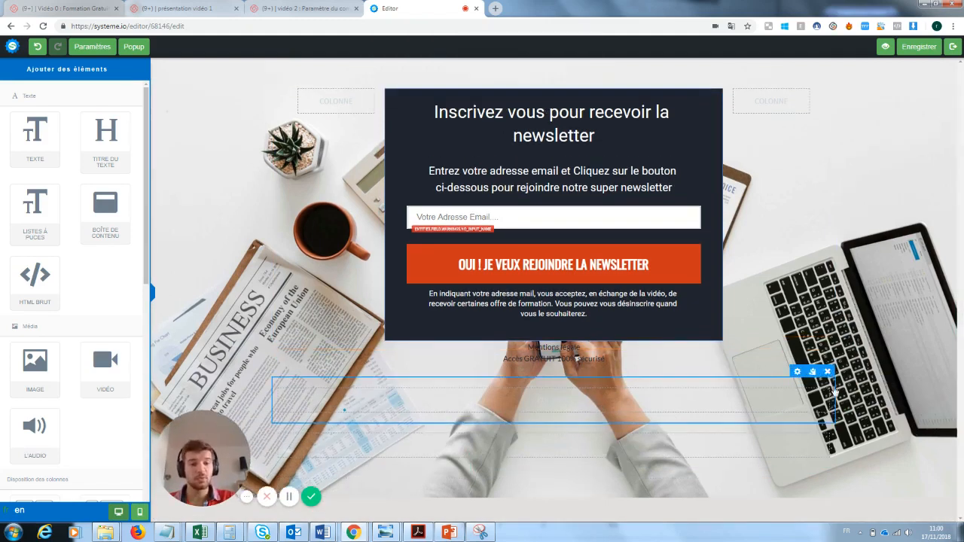
pyautogui.click(827, 372)
pyautogui.click(525, 80)
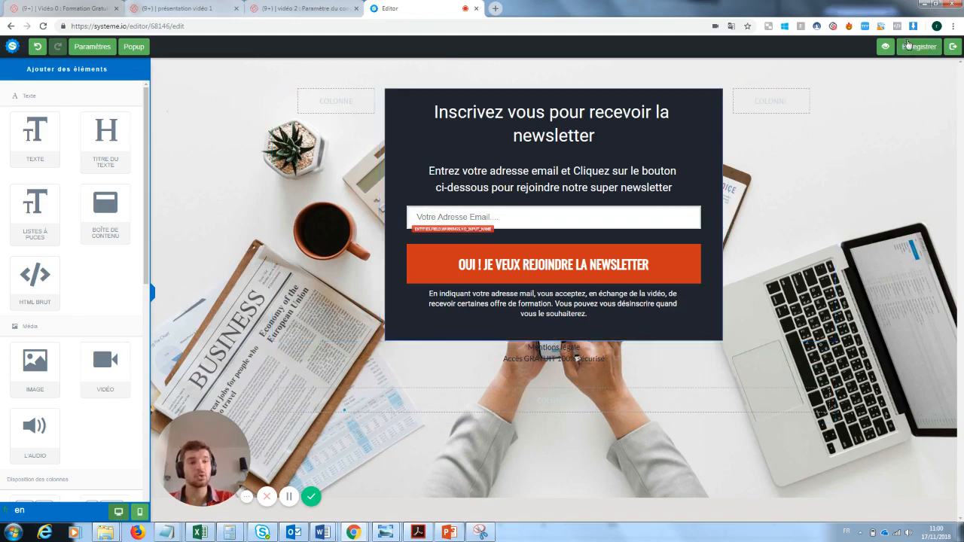
pyautogui.click(953, 46)
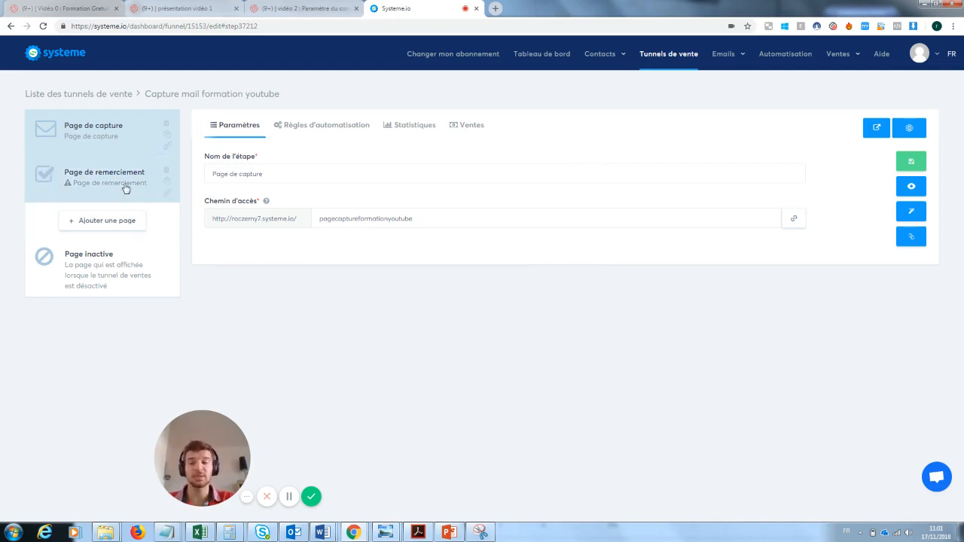
# Step: Apply the merci template to the Page de remerciement step and open it for editing
pyautogui.click(81, 187)
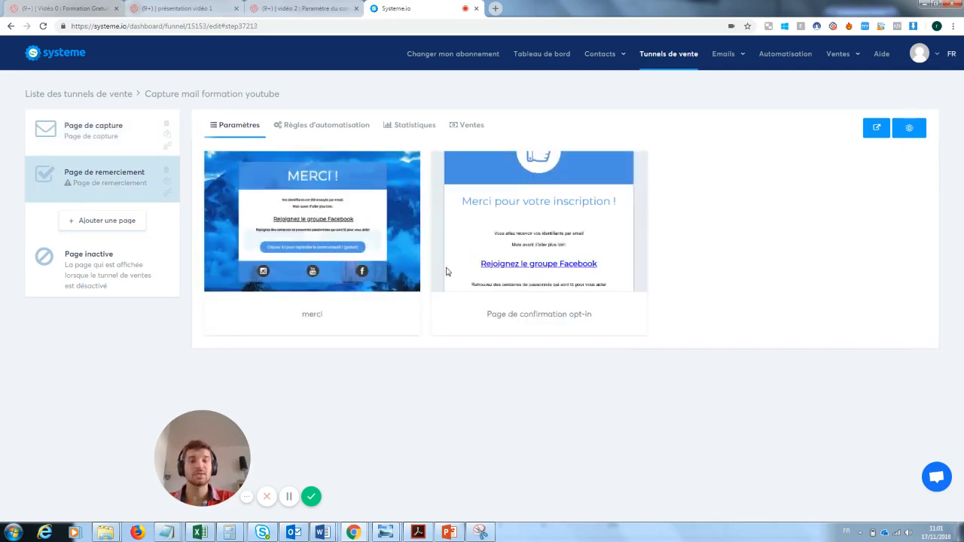
pyautogui.click(279, 221)
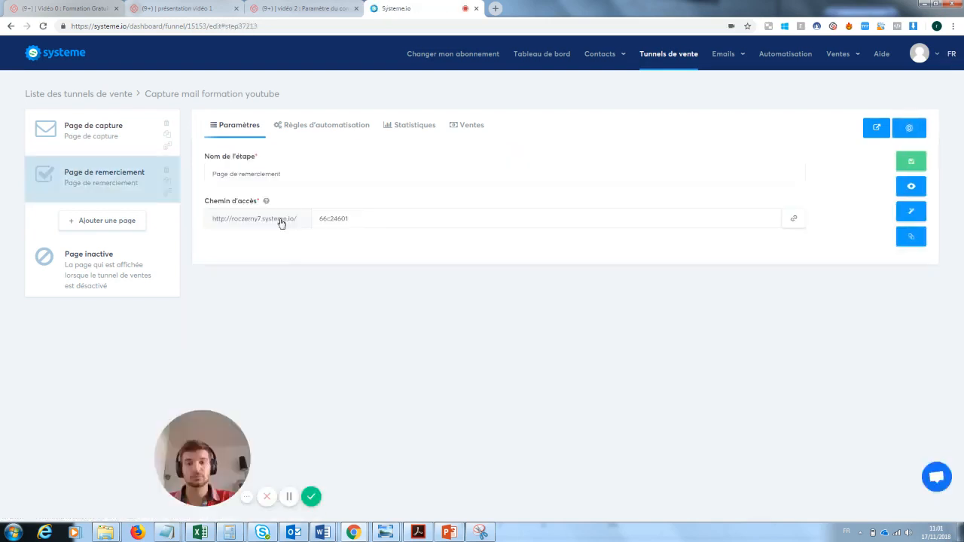
pyautogui.click(914, 216)
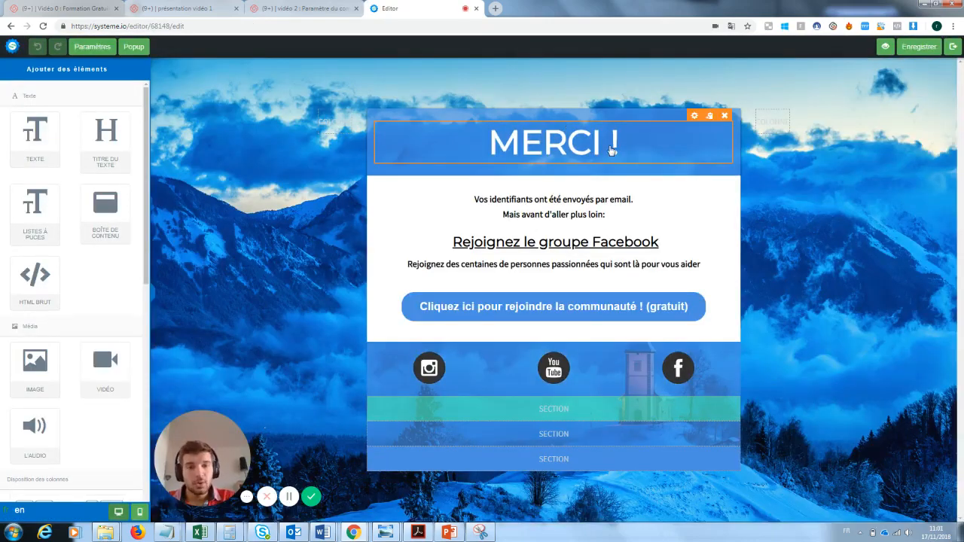
# Step: Replace both lines of text under MERCI ! with 'Ta newsletter va arriver'
pyautogui.doubleClick(597, 215)
pyautogui.moveTo(613, 216); pyautogui.dragTo(466, 198)
pyautogui.write('Ta newsletter va arriver')
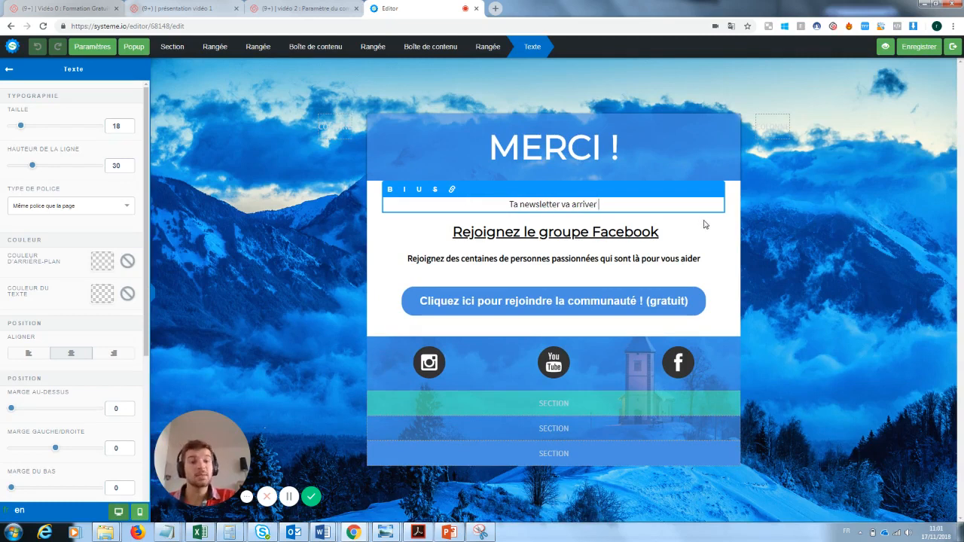
pyautogui.click(703, 225)
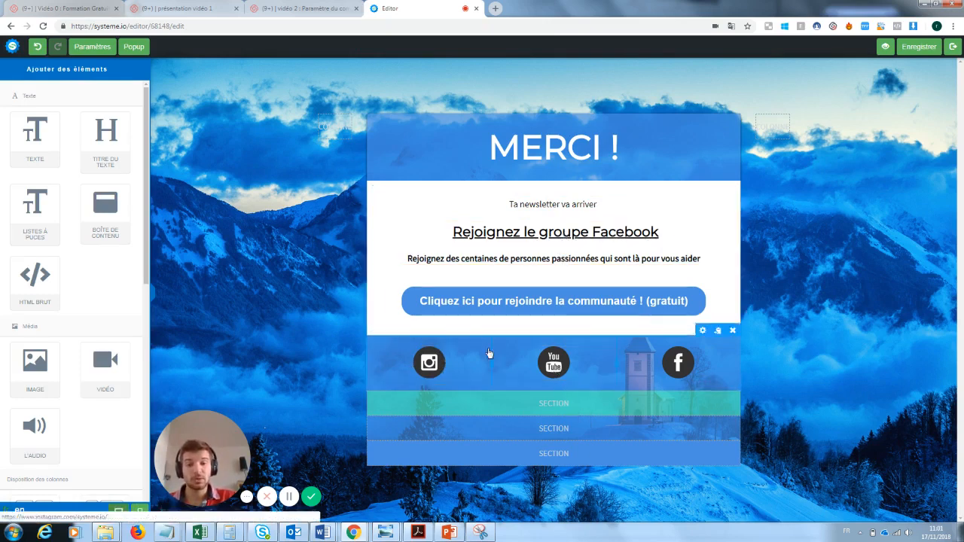
# Step: Check that the Facebook group button still redirects to a page, and review its URL
pyautogui.click(676, 299)
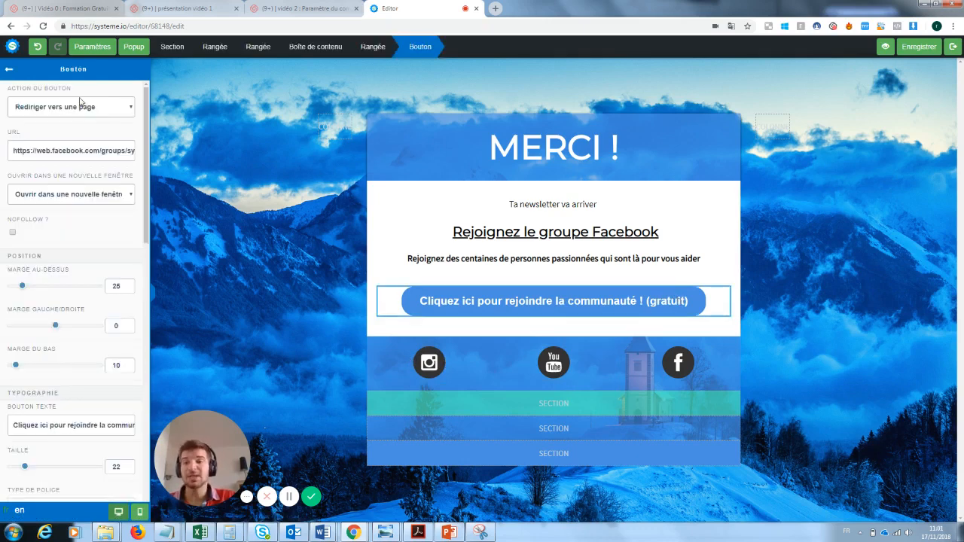
pyautogui.click(98, 111)
pyautogui.click(99, 111)
pyautogui.tripleClick(55, 150)
pyautogui.click(562, 220)
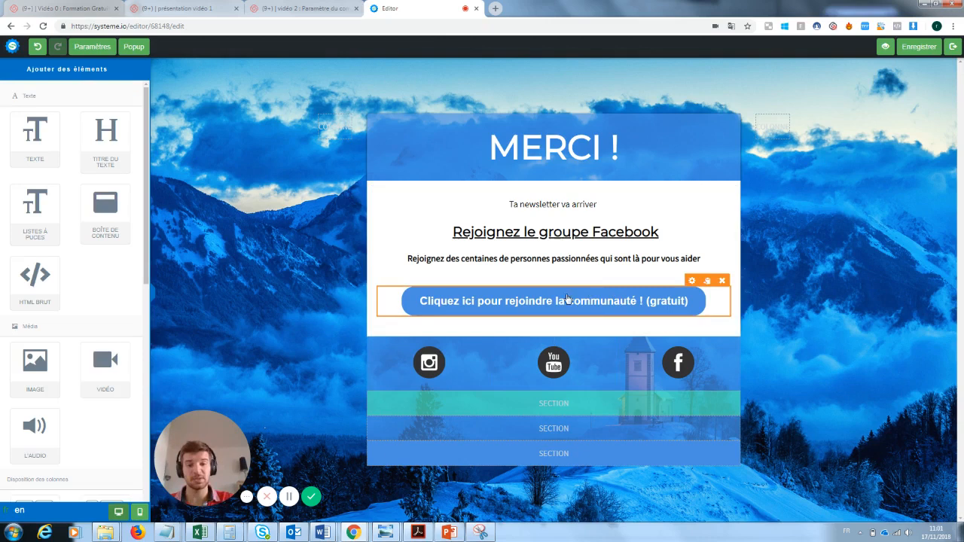
# Step: Inspect the Instagram icon and social row settings, then leave the editor
pyautogui.click(435, 361)
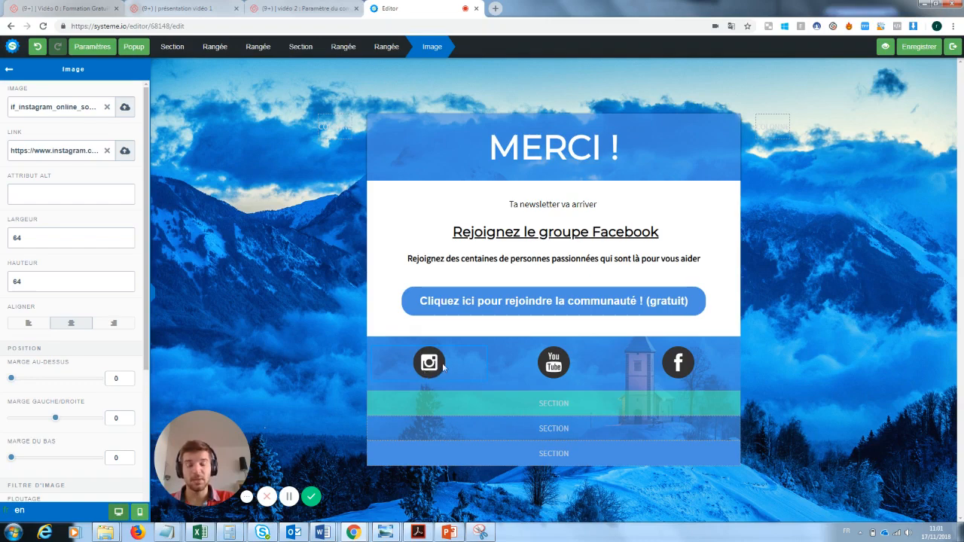
pyautogui.click(284, 236)
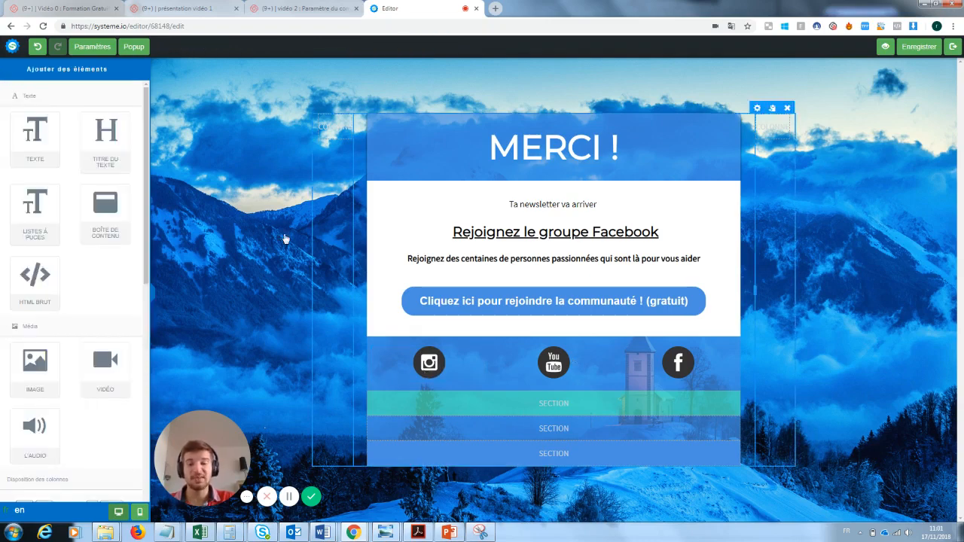
pyautogui.click(431, 348)
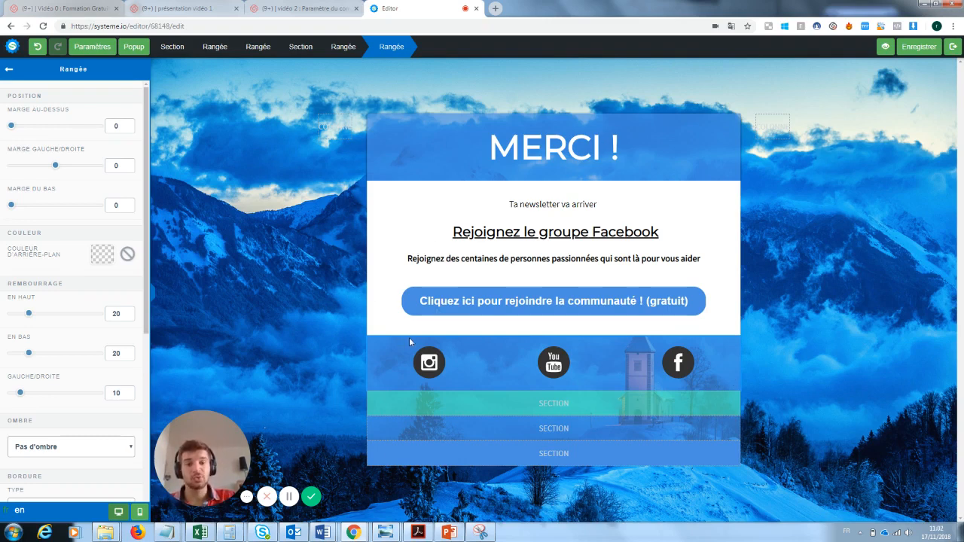
pyautogui.click(600, 309)
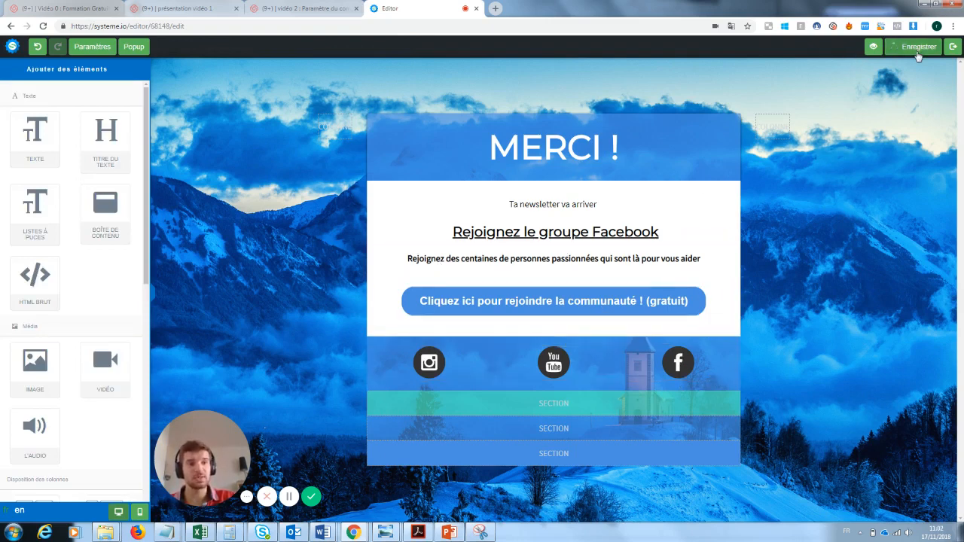
pyautogui.click(954, 46)
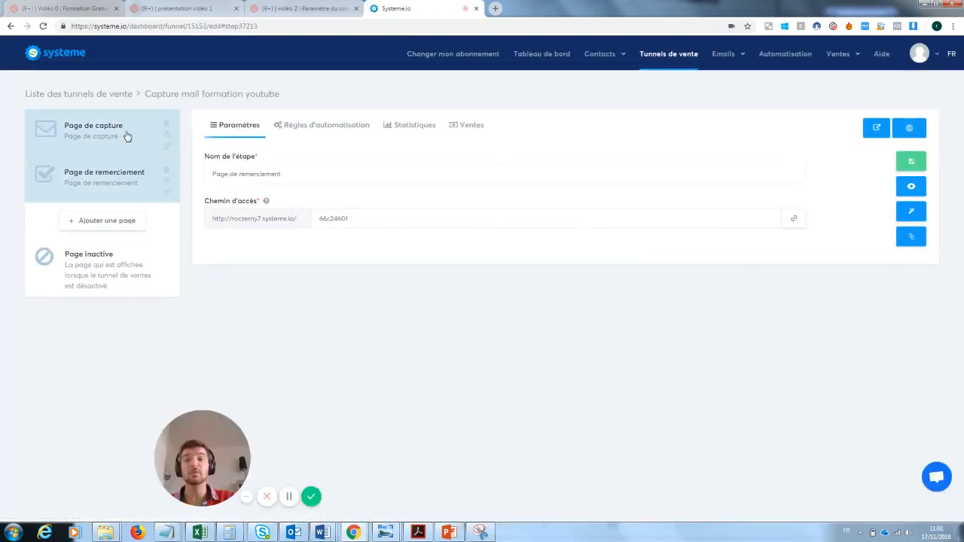
# Step: Select the Page de capture step and view its live page in a new tab
pyautogui.click(125, 135)
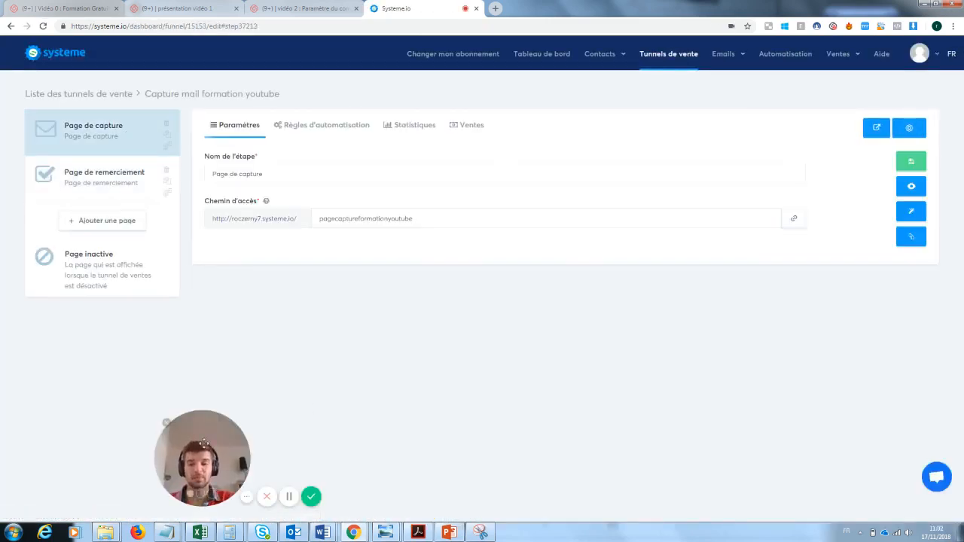
pyautogui.click(914, 187)
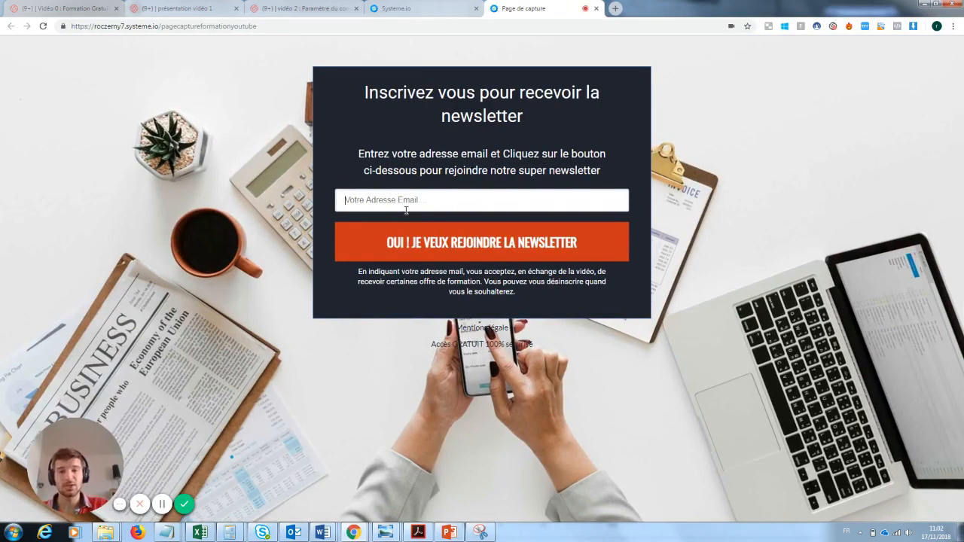
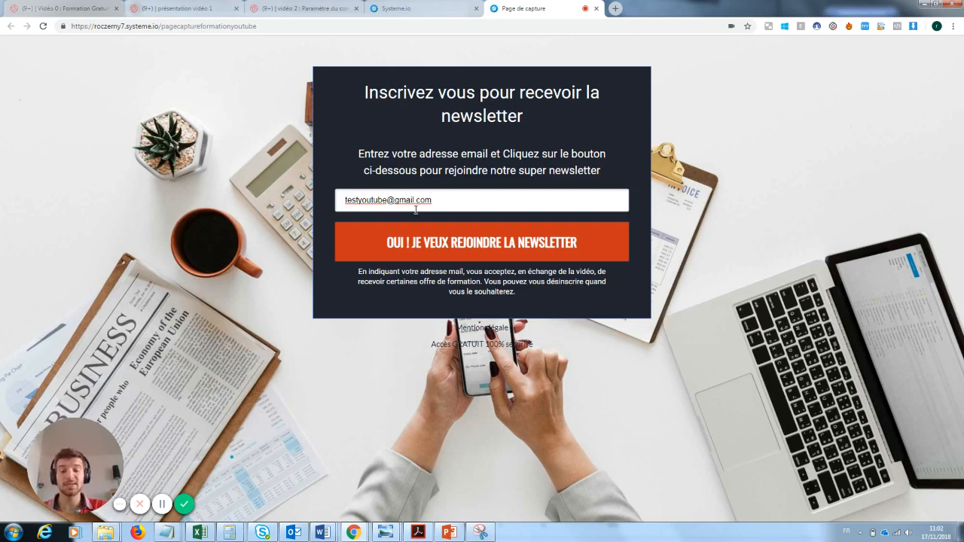
# Step: Try test sign-ups on the live capture page, resubmitting a shortened address, then return to Systeme.io
pyautogui.click(488, 244)
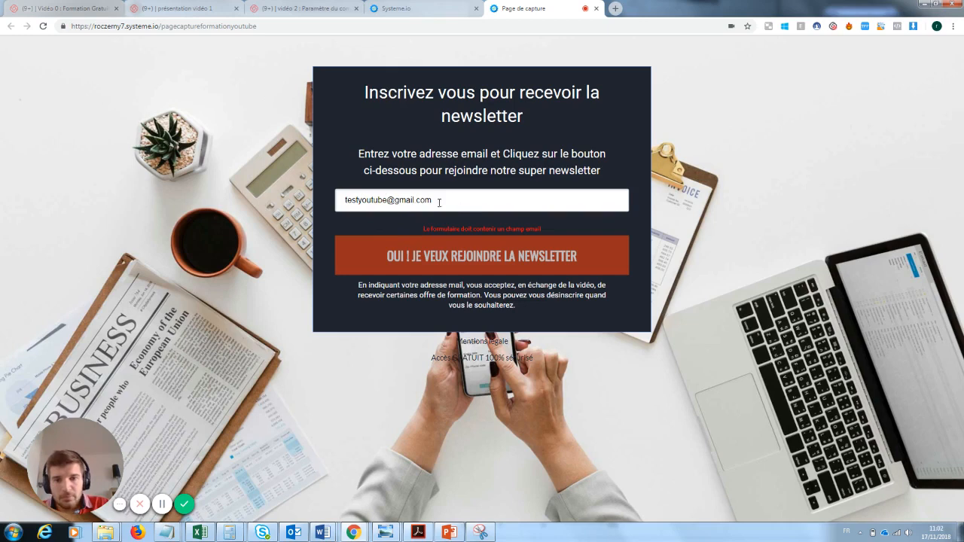
pyautogui.moveTo(386, 200); pyautogui.dragTo(357, 200)
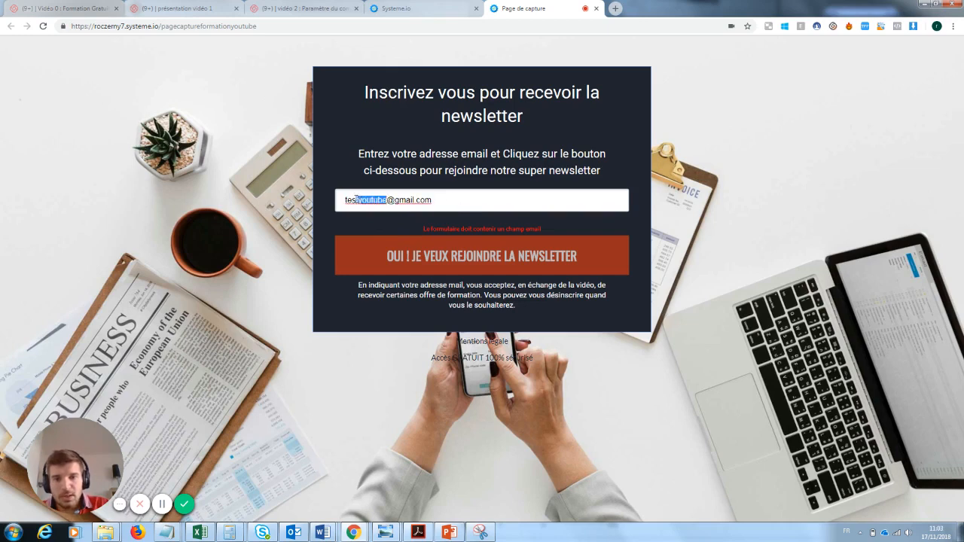
pyautogui.press('BackSpace')
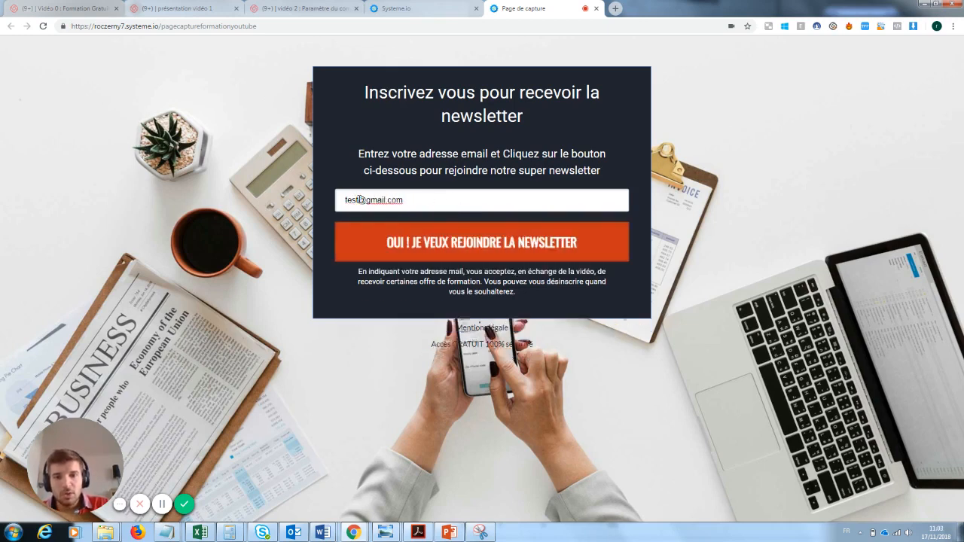
pyautogui.click(462, 242)
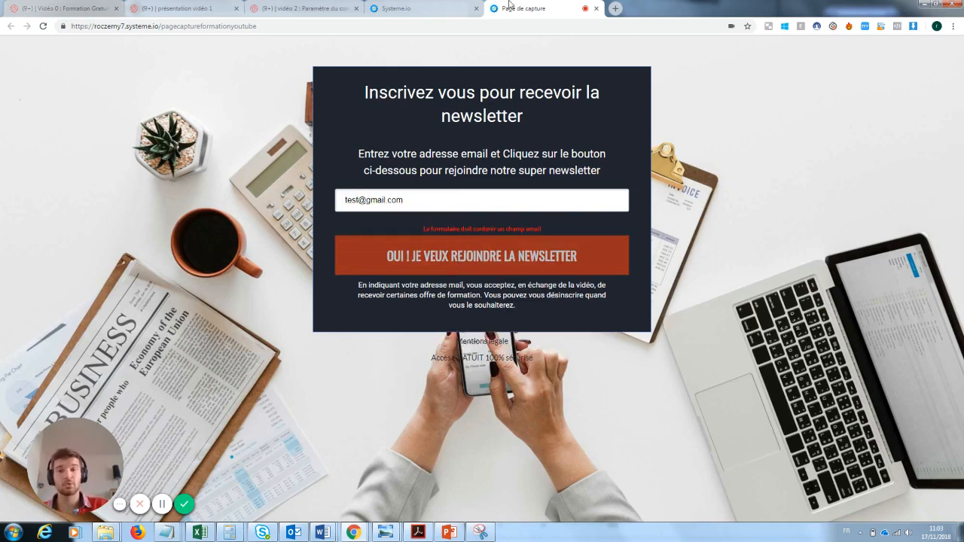
pyautogui.click(455, 6)
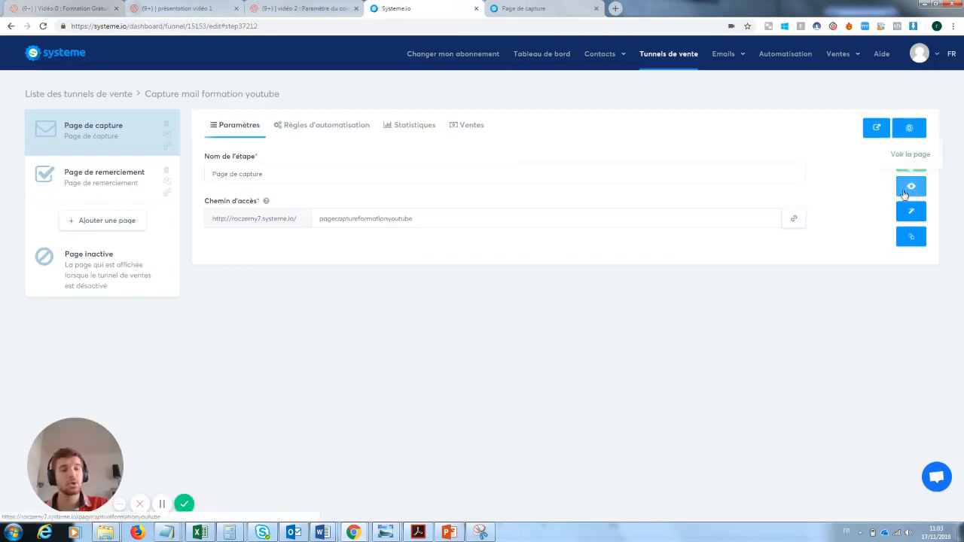
# Step: In the capture page editor, set the form field's data type to Email
pyautogui.click(911, 213)
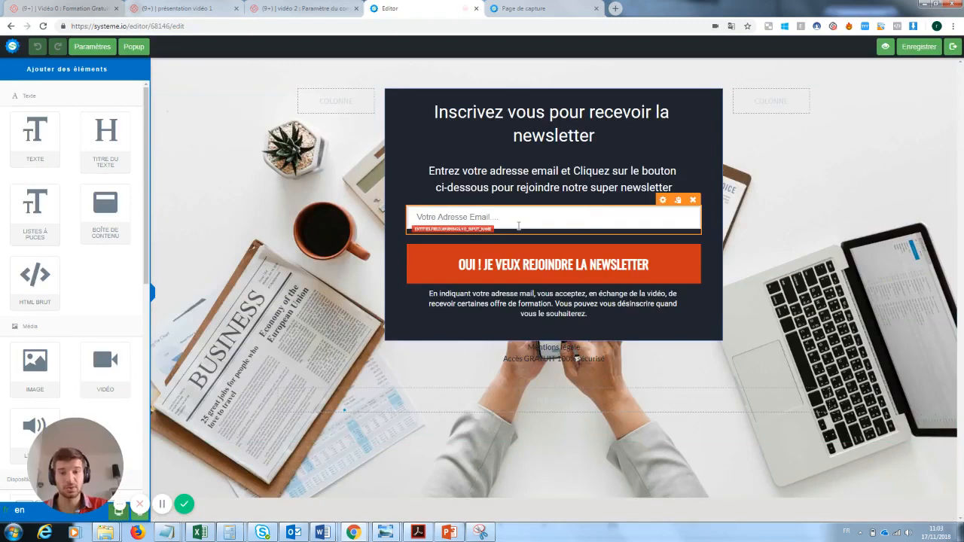
pyautogui.click(518, 226)
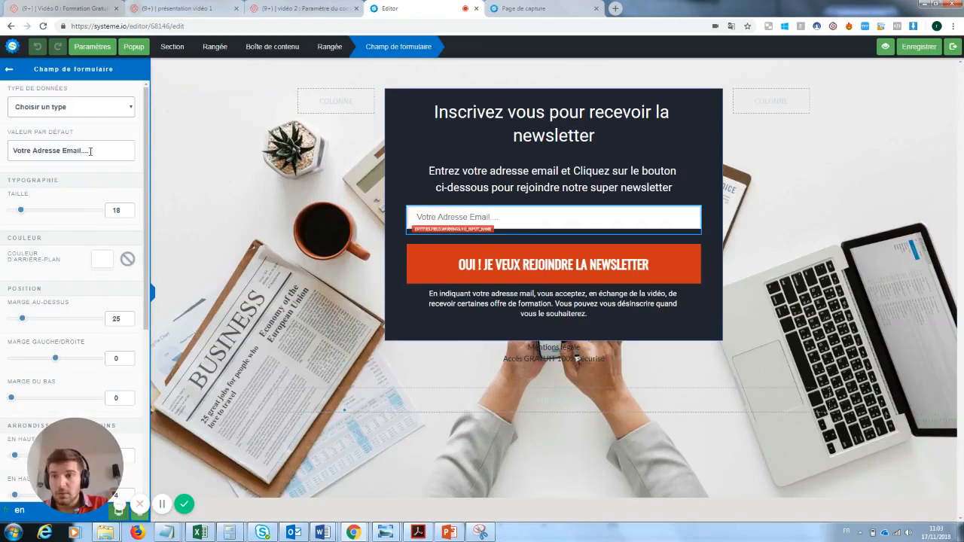
pyautogui.click(94, 109)
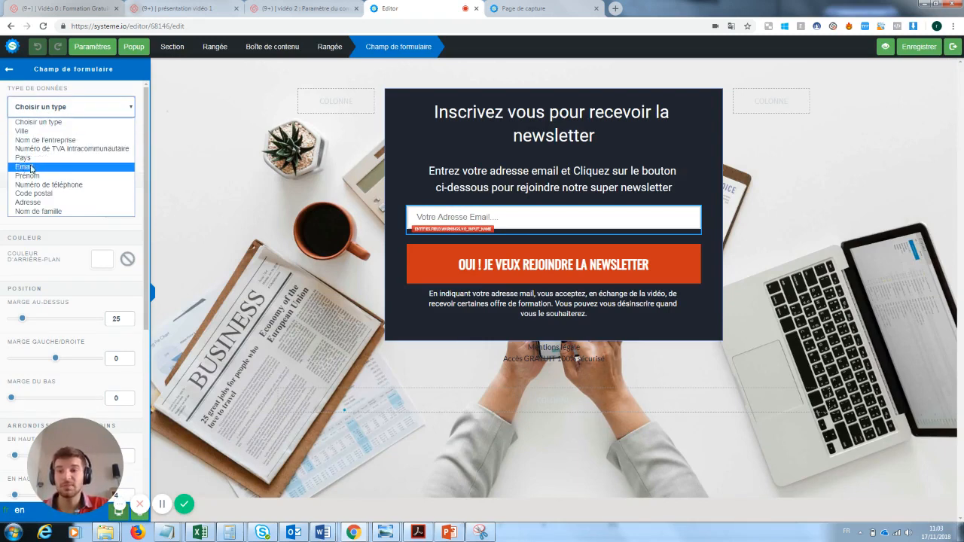
pyautogui.click(314, 166)
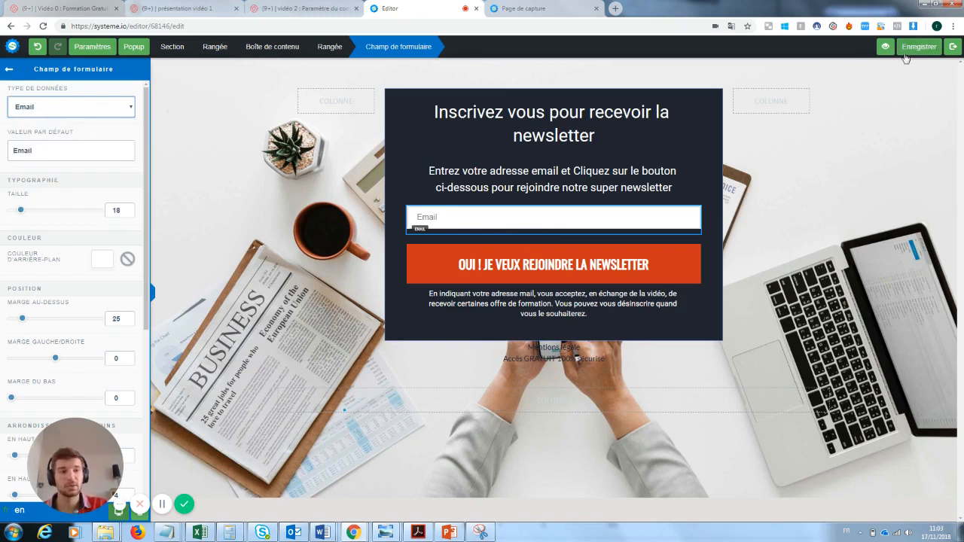
# Step: Change the field placeholder to 'Rentre ton email ici :)', save, and exit the editor
pyautogui.moveTo(34, 150); pyautogui.dragTo(1, 153)
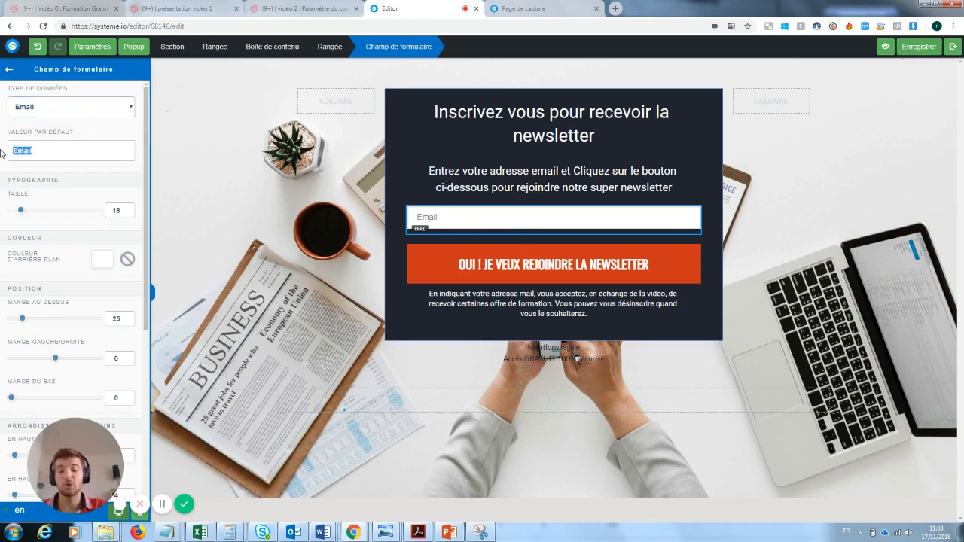
pyautogui.write('Rentre')
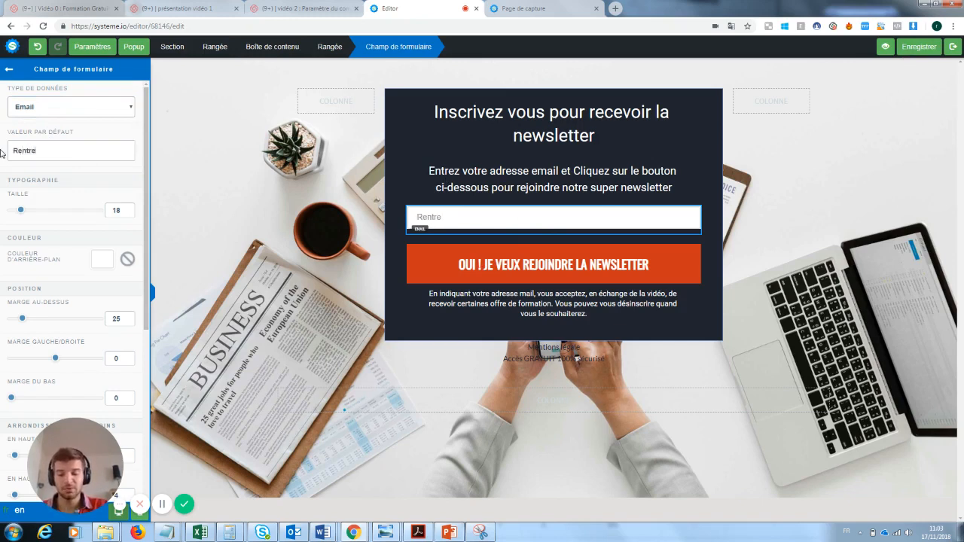
pyautogui.write(' ton email ici')
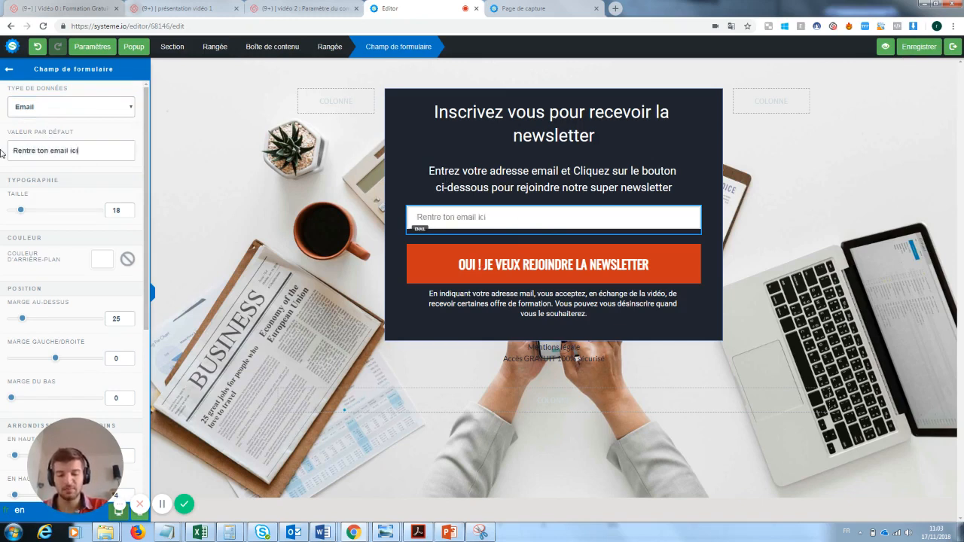
pyautogui.write(' :)')
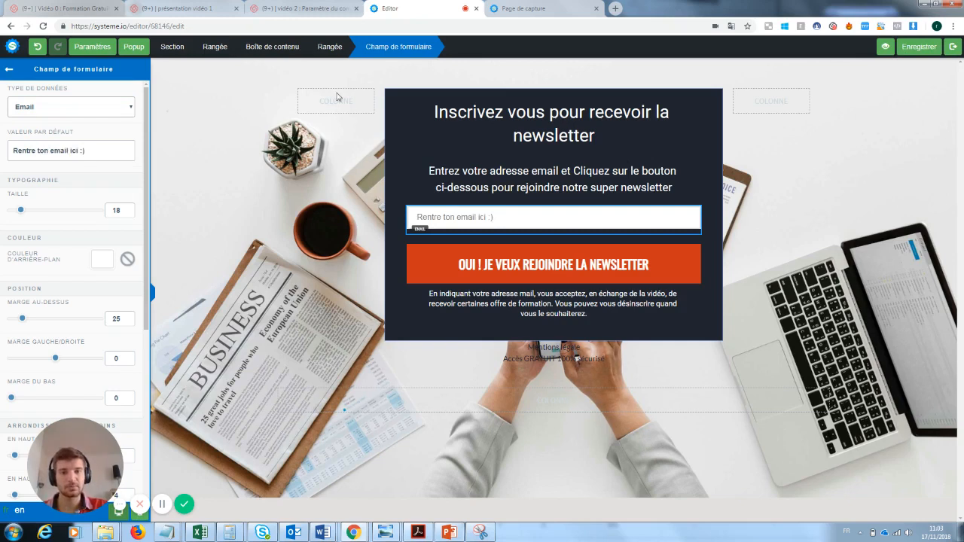
pyautogui.click(914, 49)
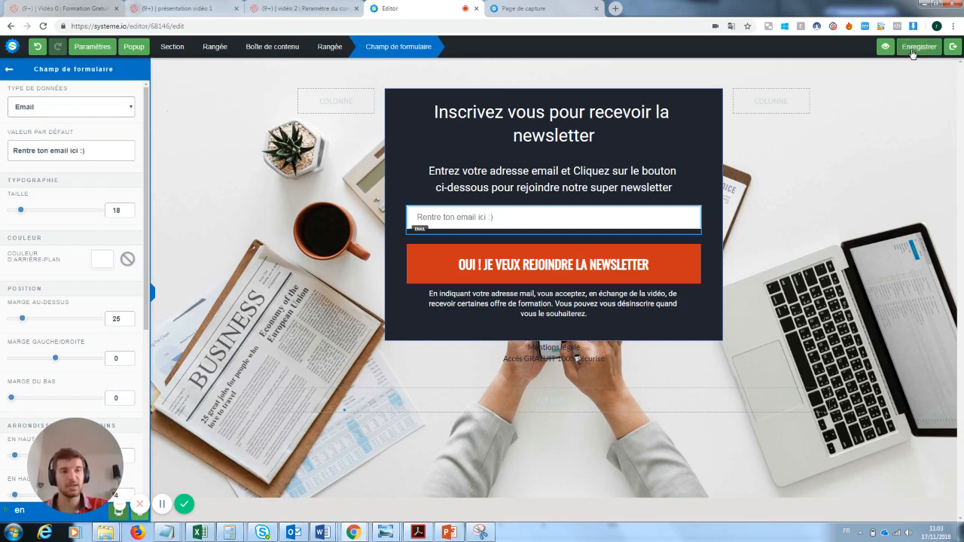
pyautogui.click(954, 47)
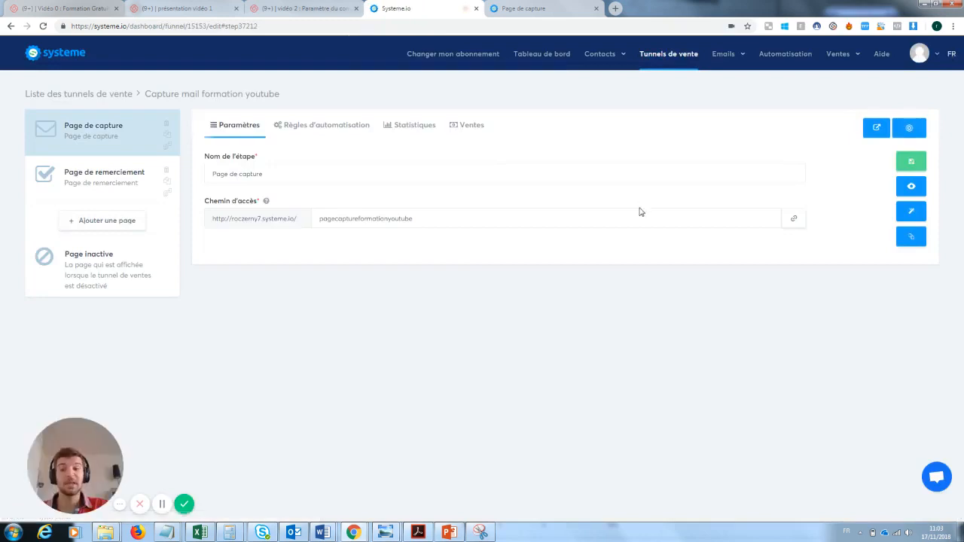
# Step: Submit a test e-mail address through the live capture form and close the MERCI ! tab
pyautogui.click(912, 188)
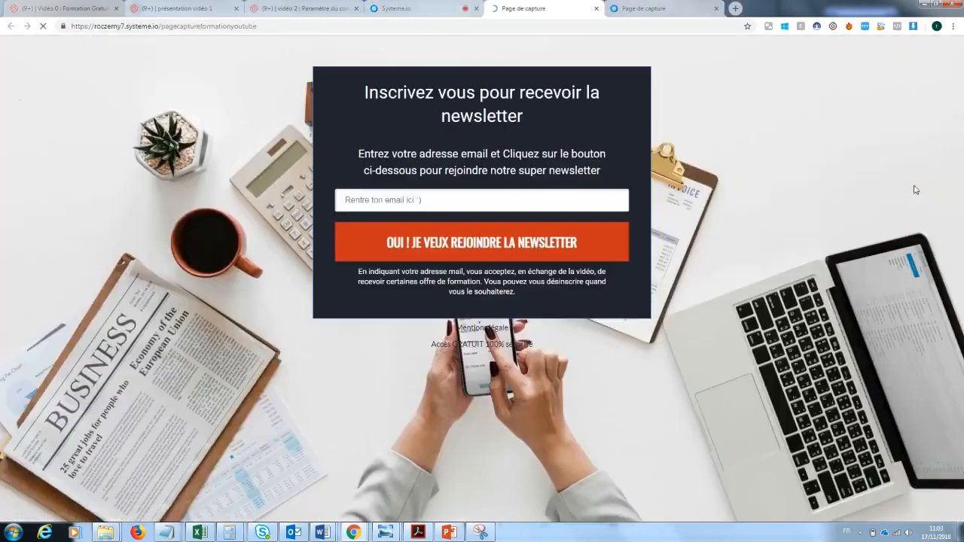
pyautogui.click(418, 193)
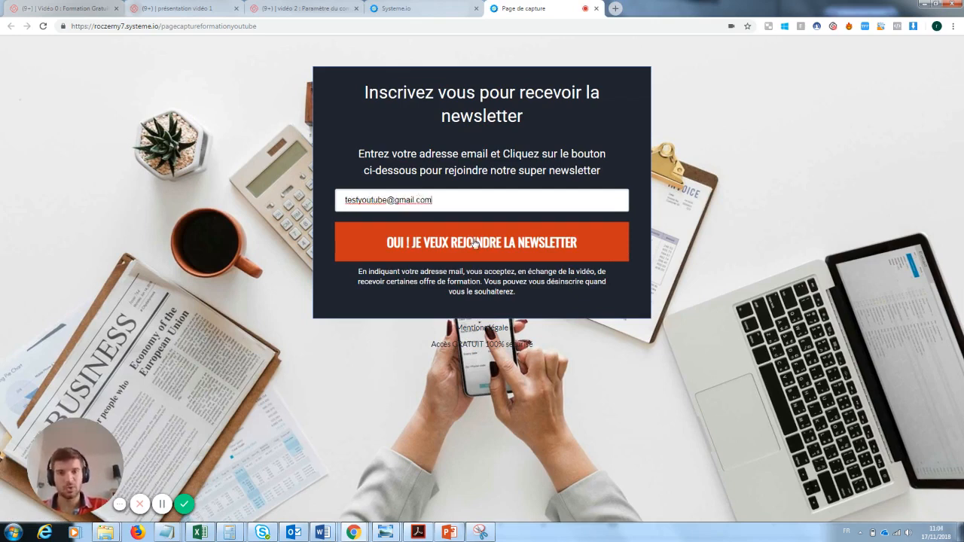
pyautogui.click(474, 242)
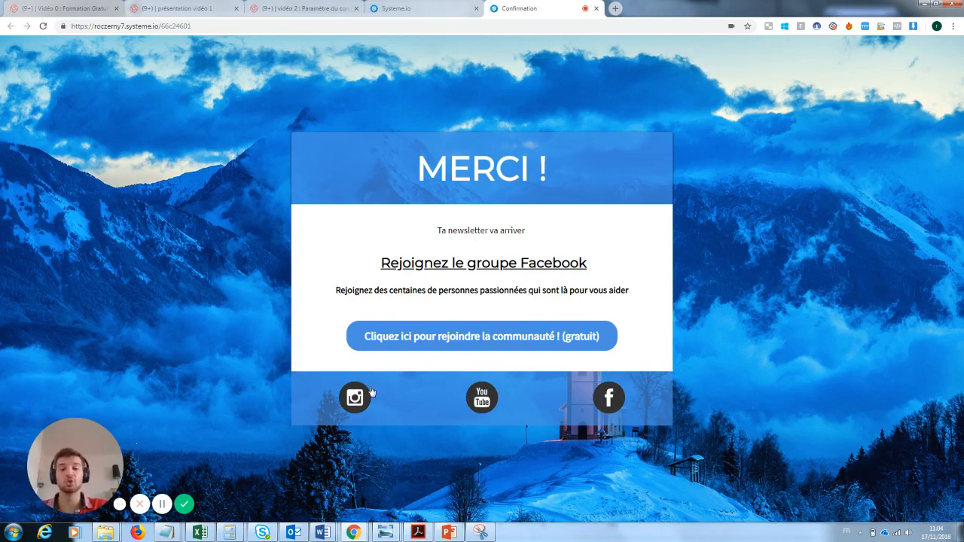
pyautogui.click(596, 8)
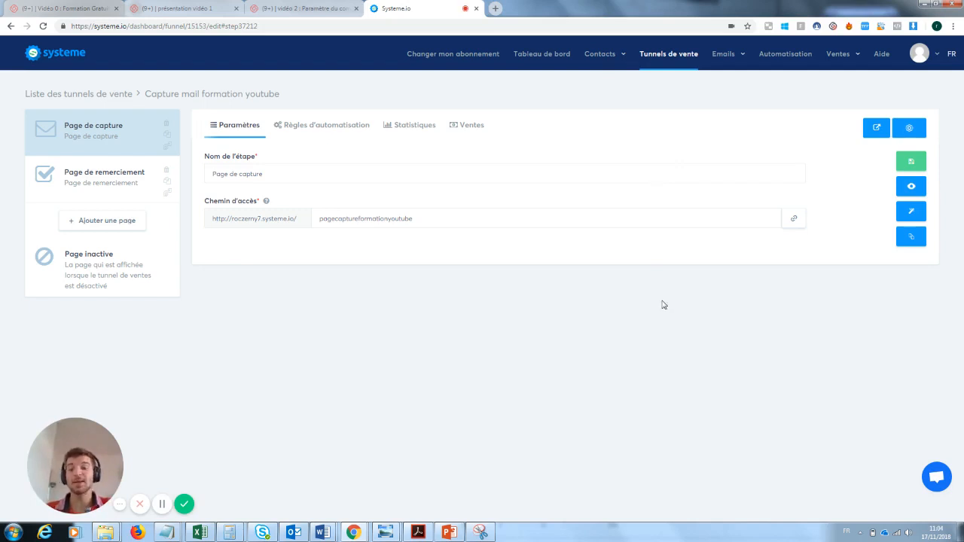
# Step: Confirm the test signup appears under Contacts, then return to Tunnels de vente
pyautogui.moveTo(600, 54)
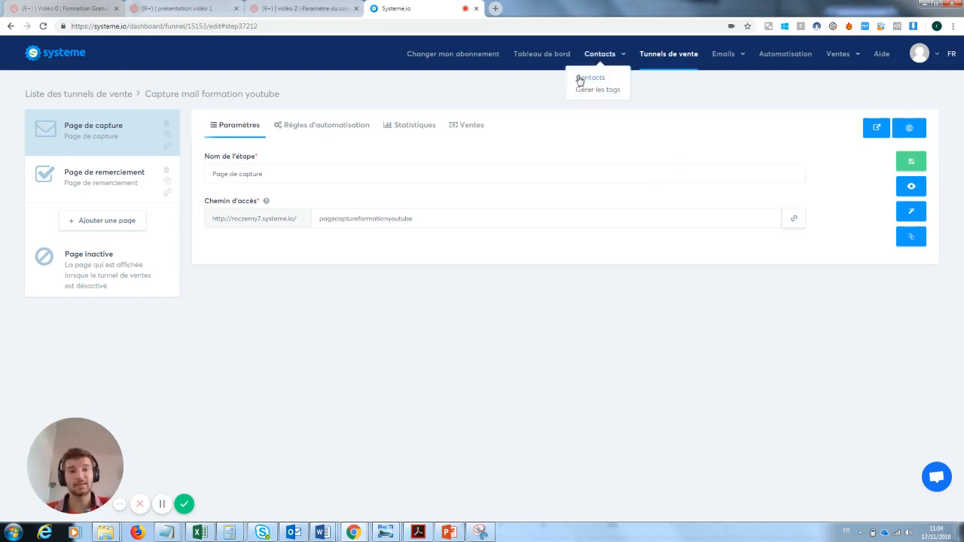
pyautogui.click(584, 80)
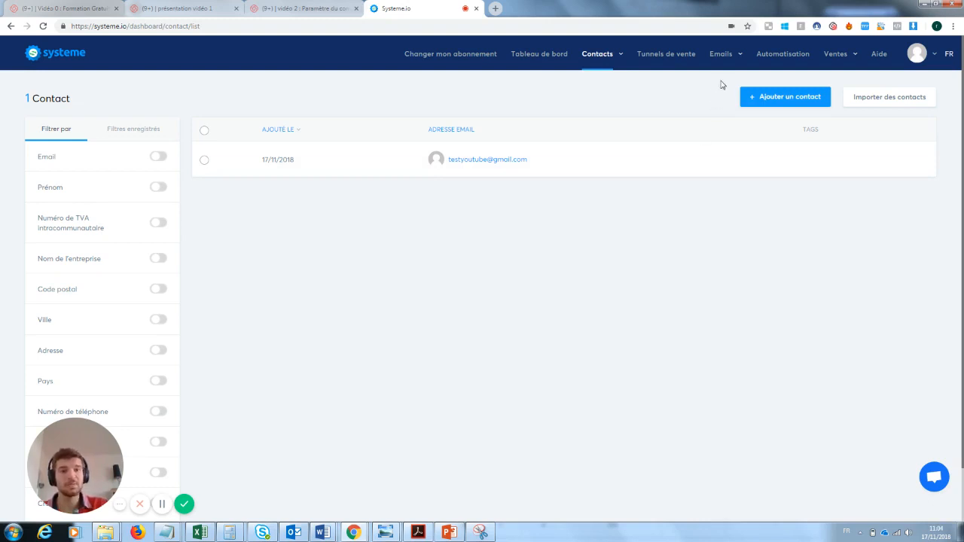
pyautogui.moveTo(724, 57)
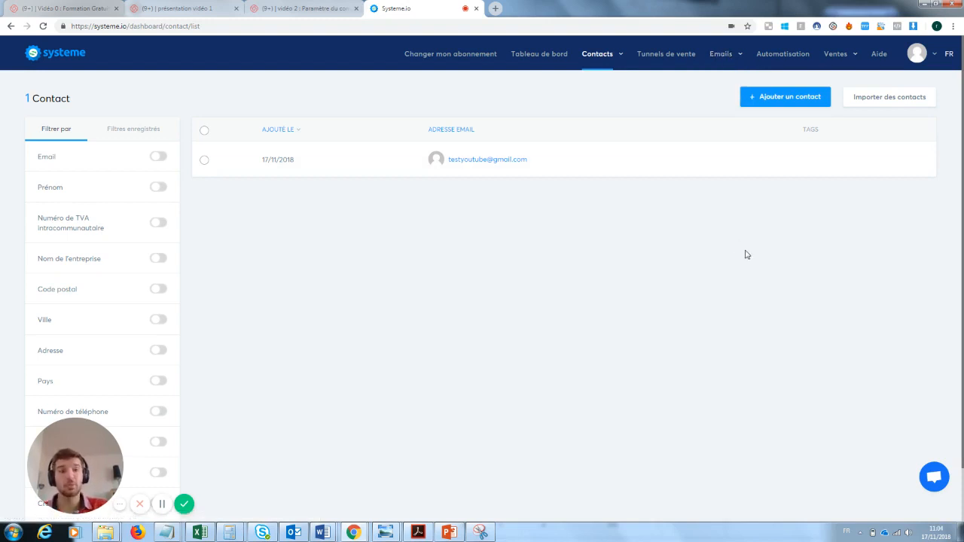
pyautogui.click(675, 57)
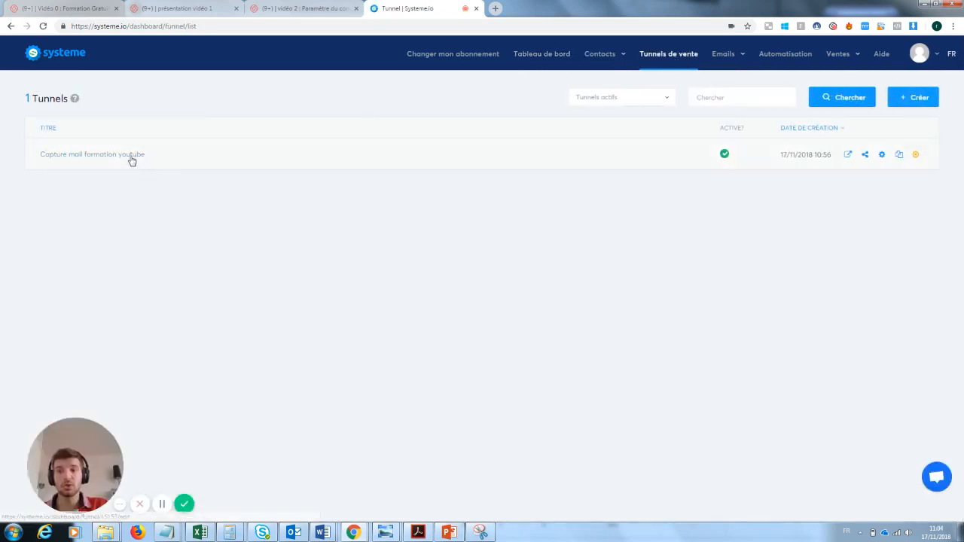
# Step: Open the Capture mail formation youtube funnel's Règles d'automatisation with its Formulaire souscrit trigger
pyautogui.click(132, 156)
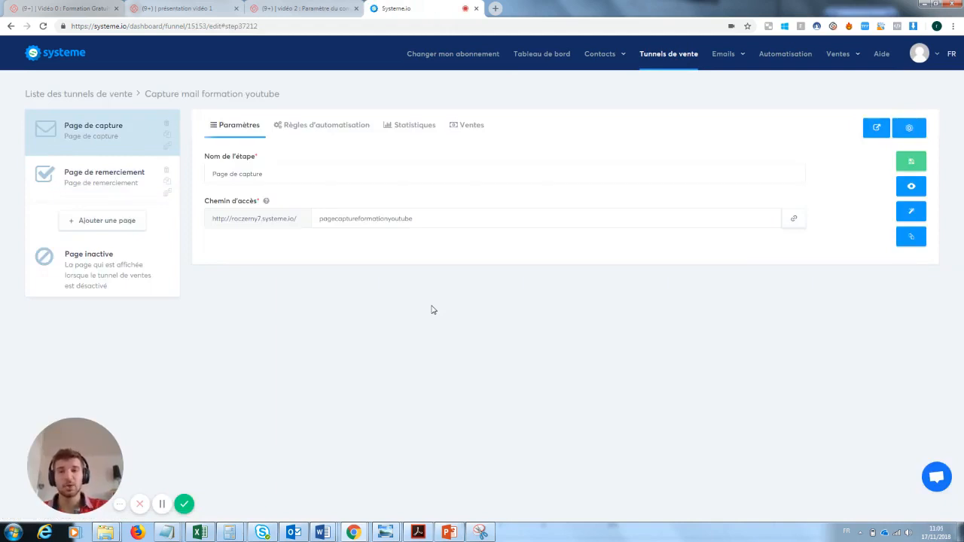
pyautogui.click(318, 129)
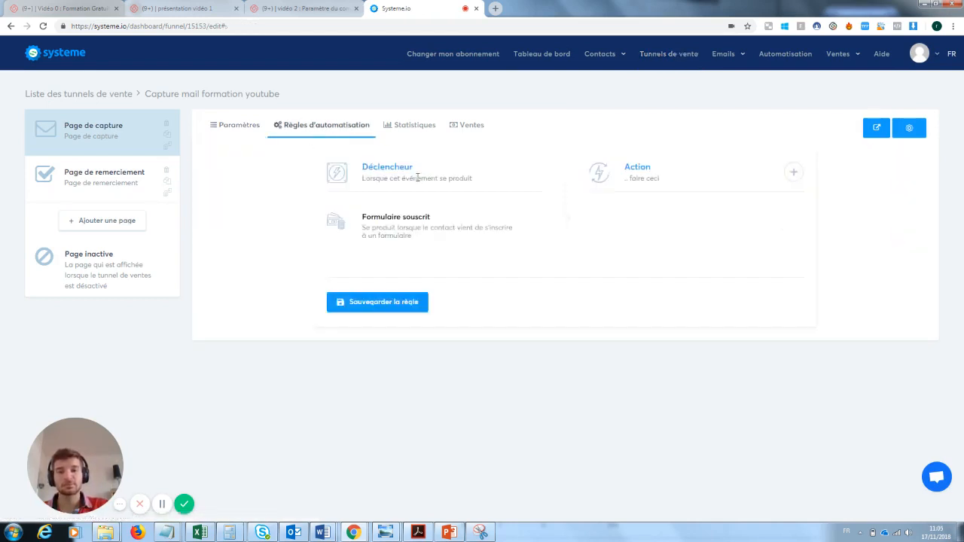
pyautogui.doubleClick(374, 166)
pyautogui.click(426, 172)
pyautogui.moveTo(360, 181); pyautogui.dragTo(479, 191)
pyautogui.click(410, 227)
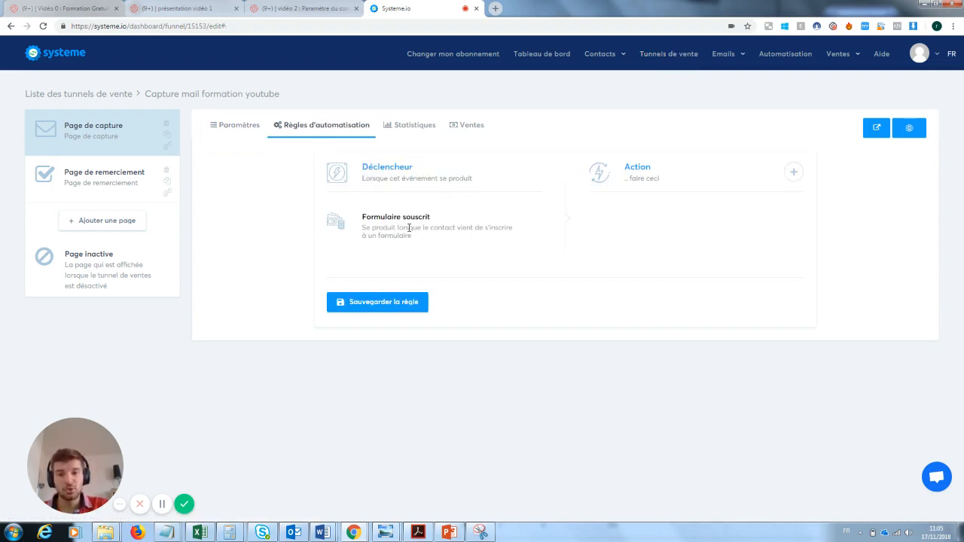
pyautogui.moveTo(441, 217); pyautogui.dragTo(386, 218)
pyautogui.click(363, 225)
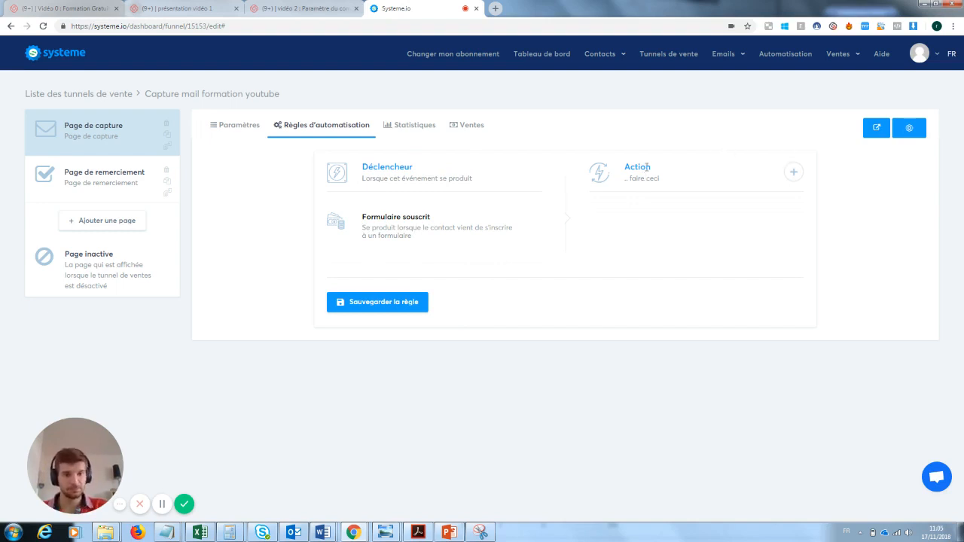
# Step: Add an Envoyer un email action to the rule, inspect its email editor, then remove it
pyautogui.click(794, 173)
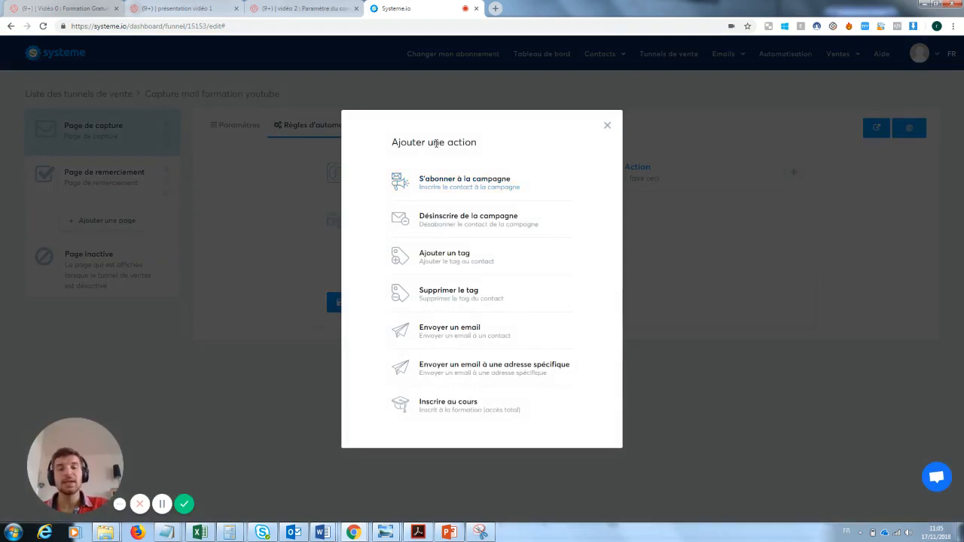
pyautogui.click(455, 334)
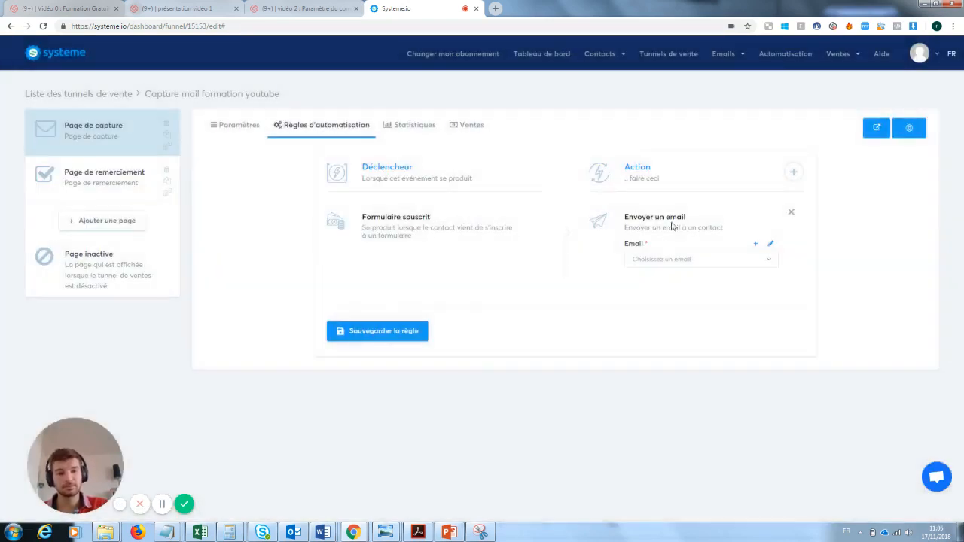
pyautogui.click(771, 246)
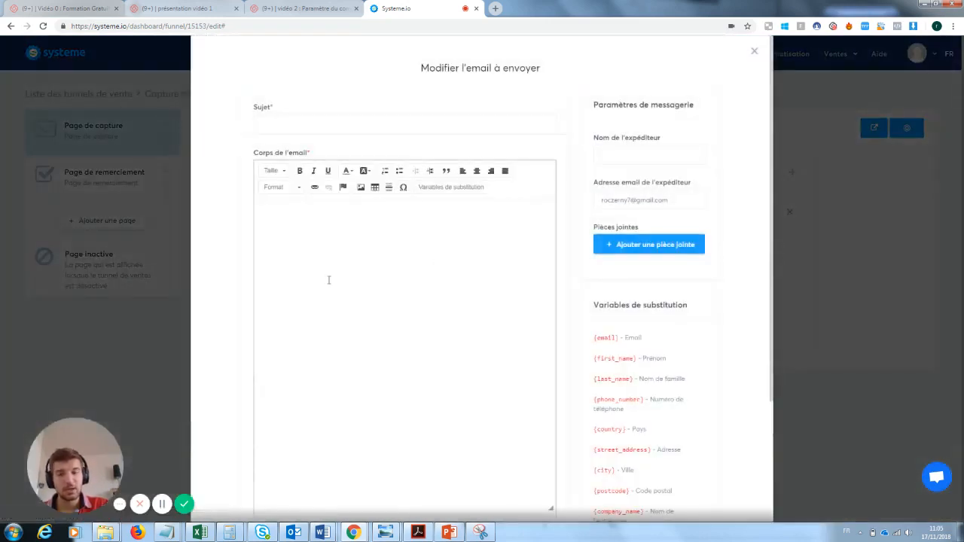
pyautogui.click(330, 264)
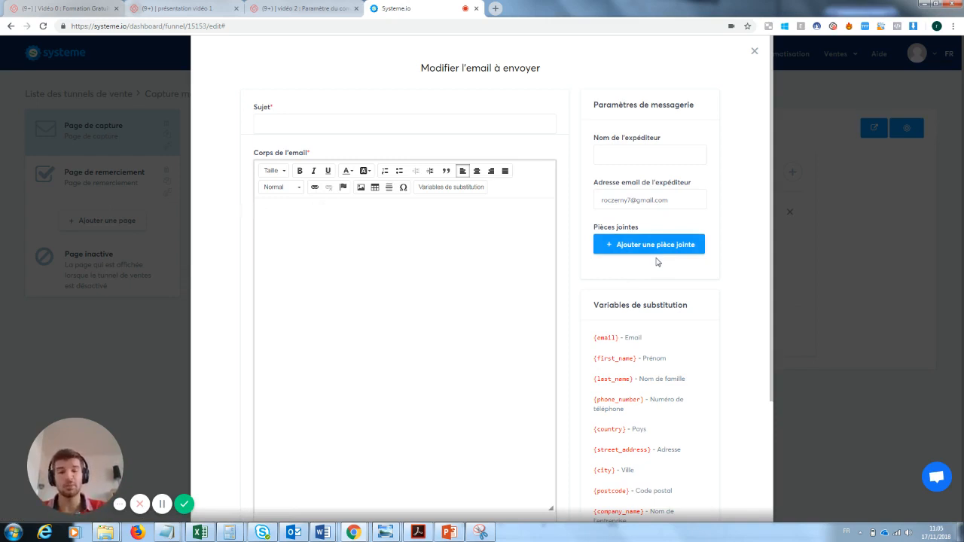
pyautogui.click(754, 51)
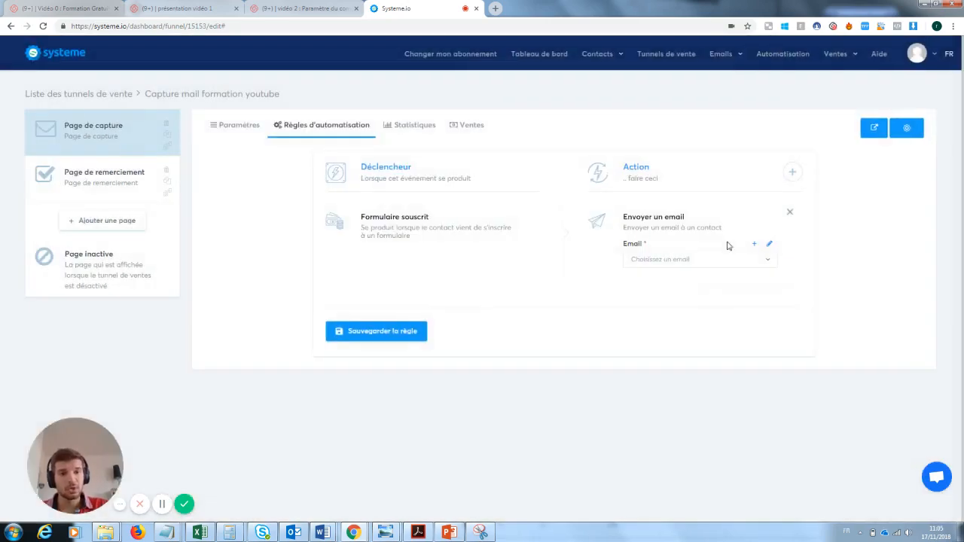
pyautogui.click(791, 214)
# Step: Add an Ajouter un tag action, find no tags available, and go to Gérer les tags
pyautogui.click(793, 172)
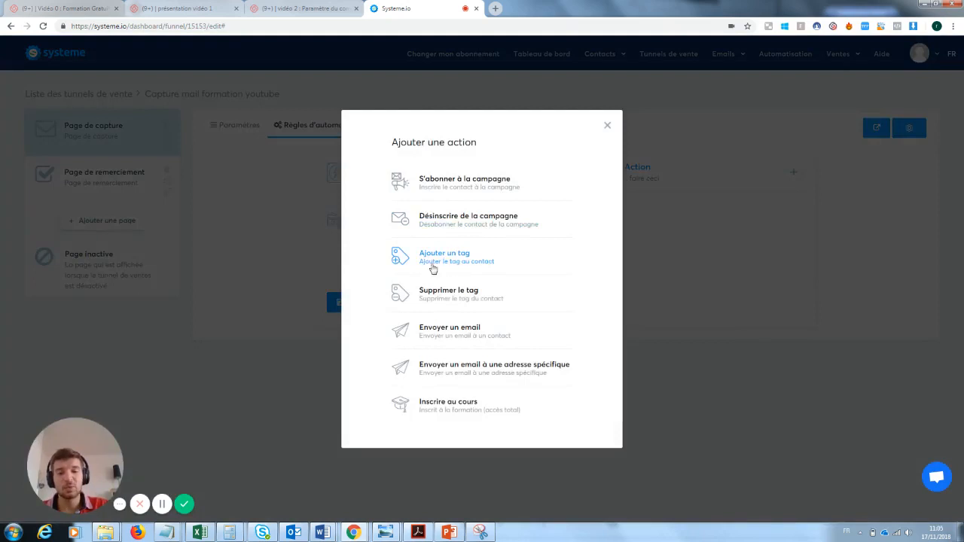
pyautogui.click(461, 261)
pyautogui.click(663, 258)
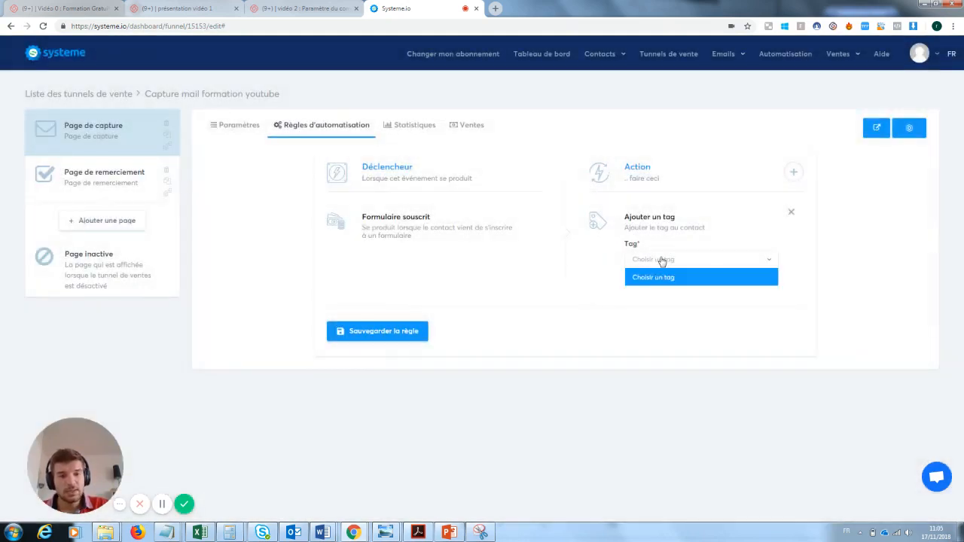
pyautogui.click(667, 261)
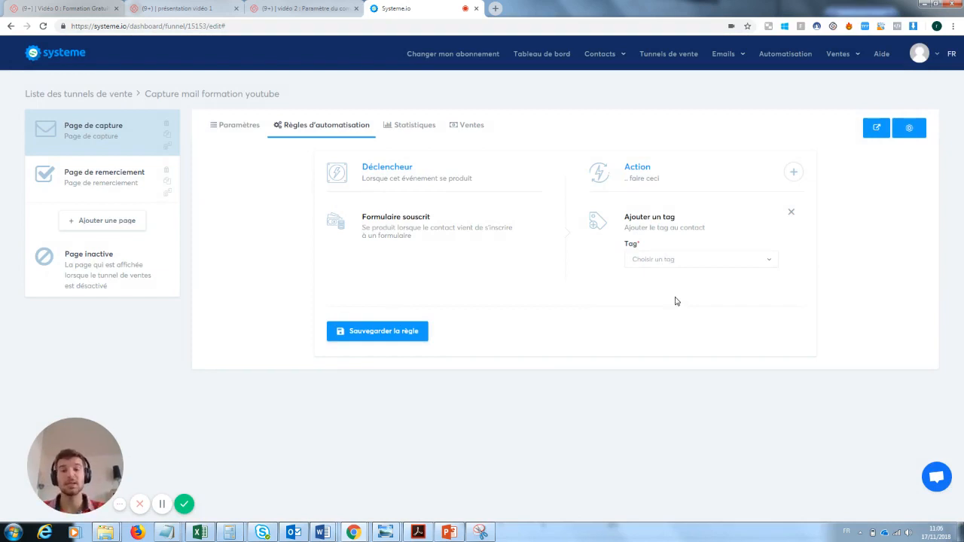
pyautogui.moveTo(614, 58)
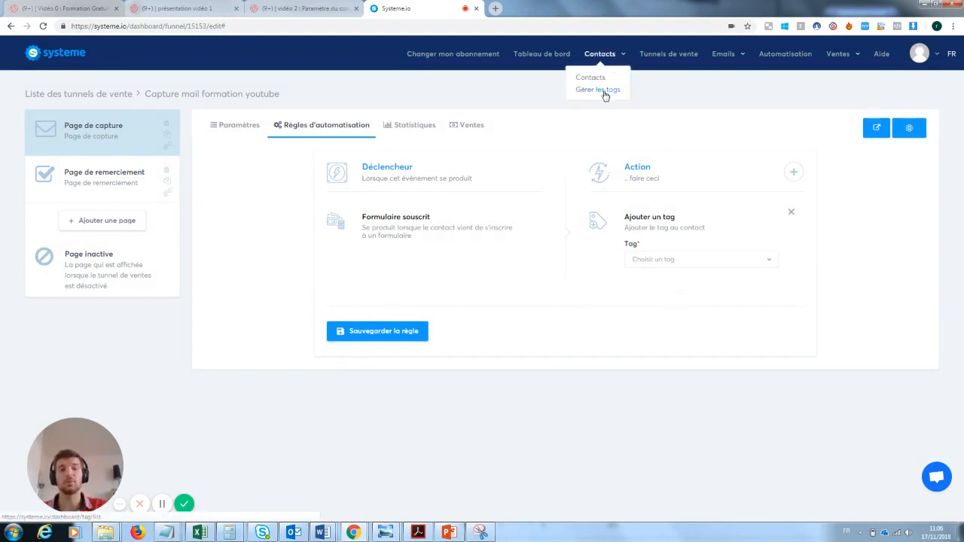
pyautogui.click(605, 91)
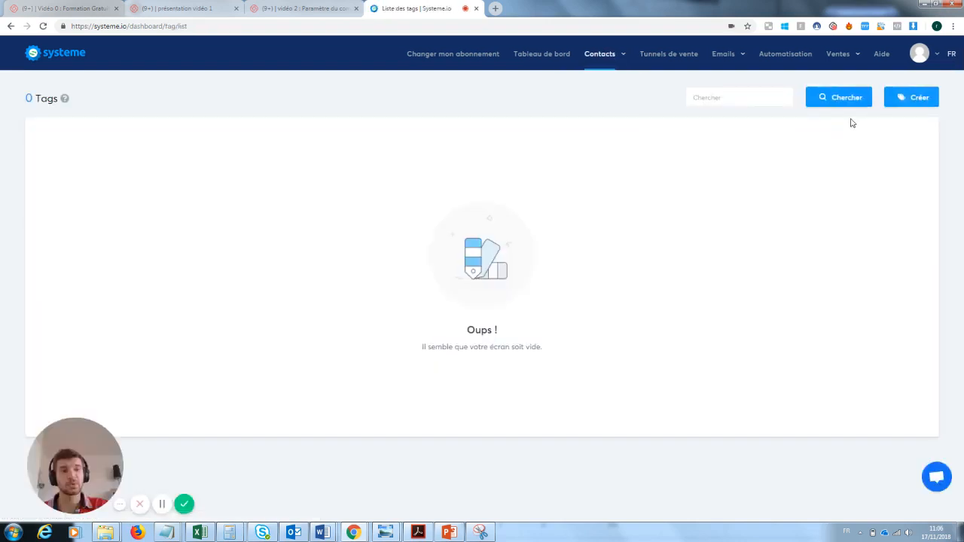
# Step: Create a new tag named 'Prospect inscrit à la newsletter te' and try saving it
pyautogui.click(917, 97)
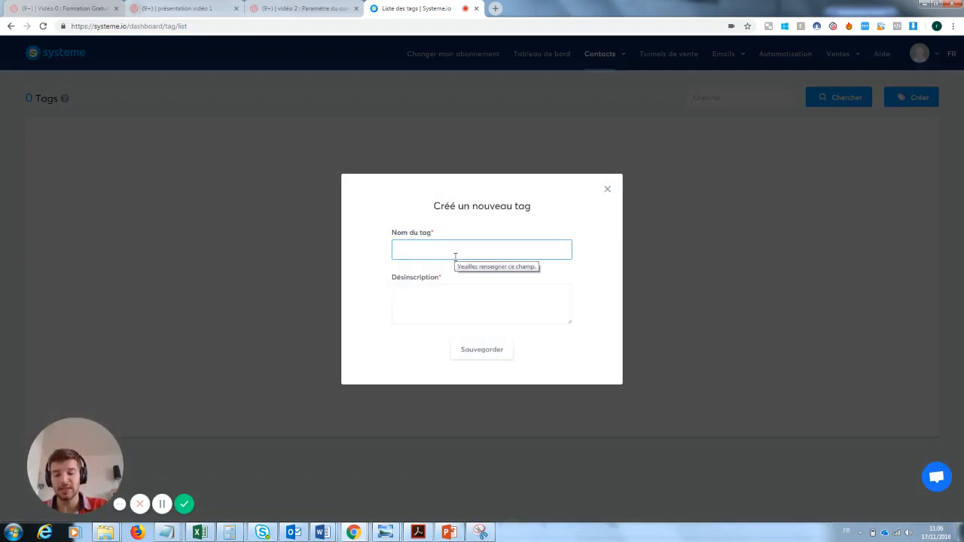
pyautogui.write('Prospe')
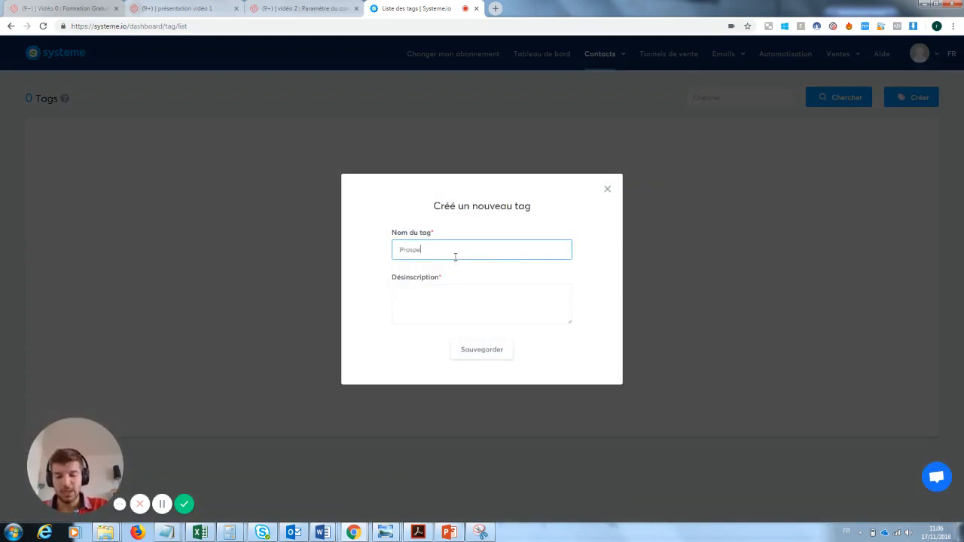
pyautogui.write('ct inscrit ')
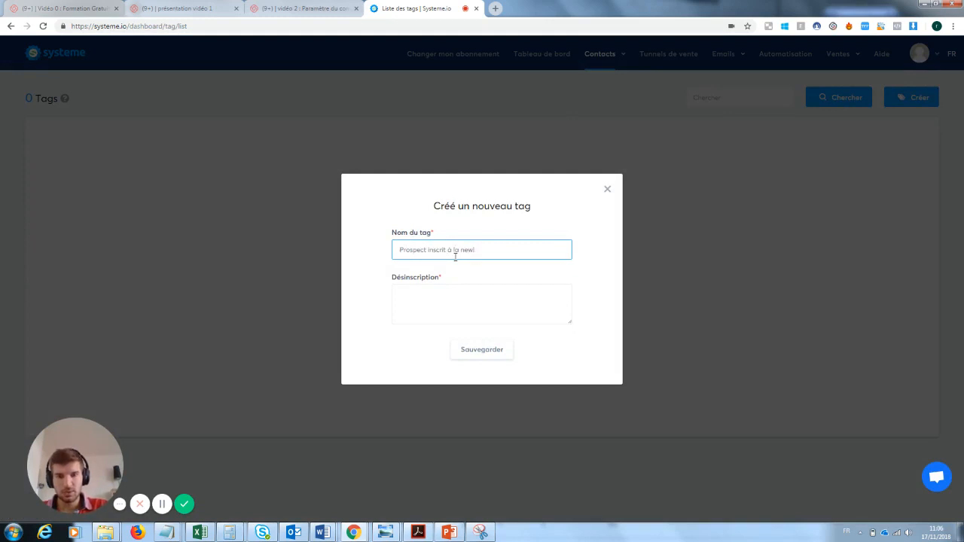
pyautogui.write('à la newsletter test')
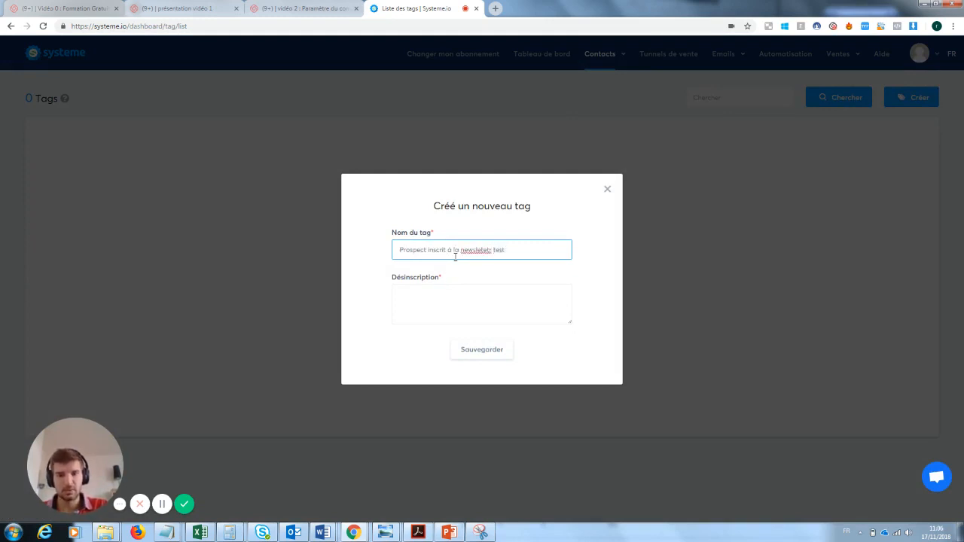
pyautogui.click(442, 287)
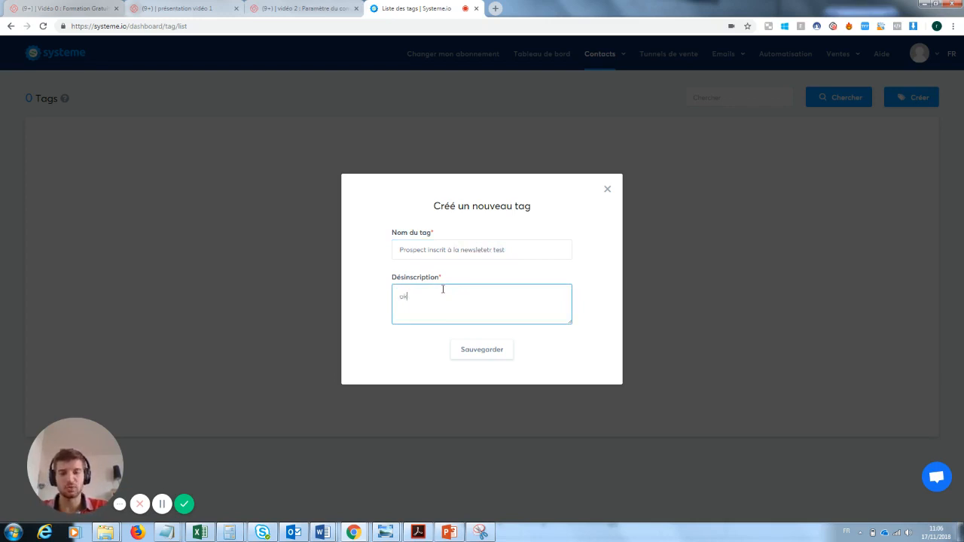
pyautogui.click(496, 356)
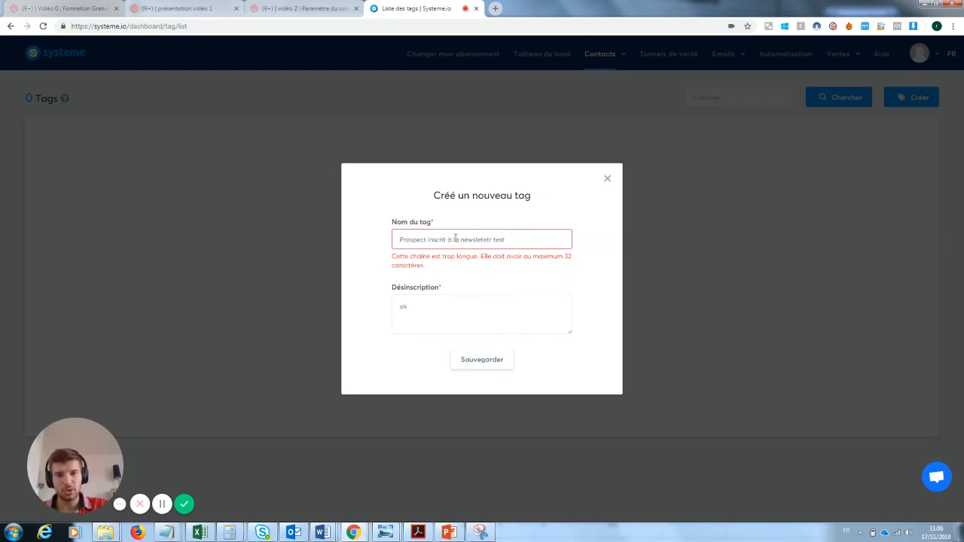
# Step: Shorten the tag to 'inscrit à la newsletetr test', save it, and return to the sales funnels list
pyautogui.doubleClick(425, 239)
pyautogui.press('BackSpace')
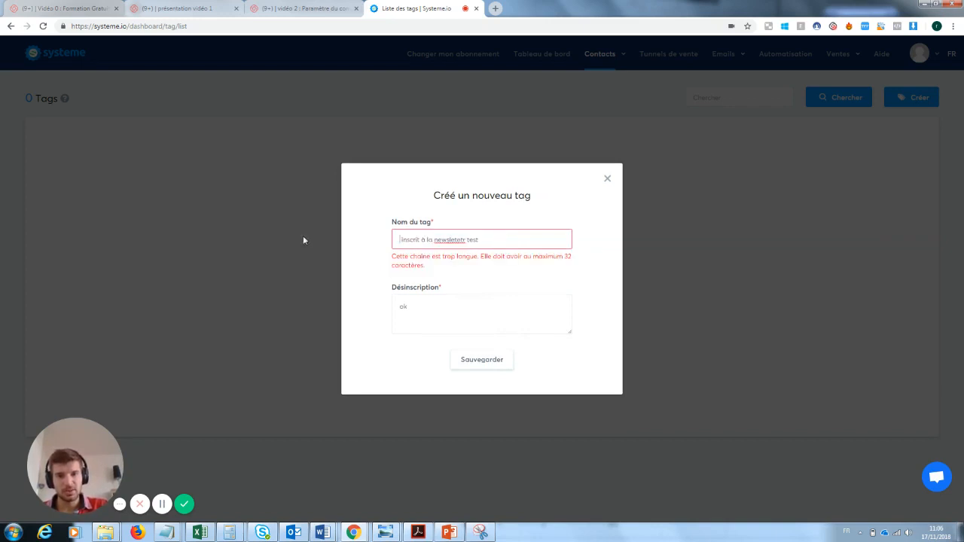
pyautogui.moveTo(466, 240); pyautogui.dragTo(452, 240)
pyautogui.press('Return')
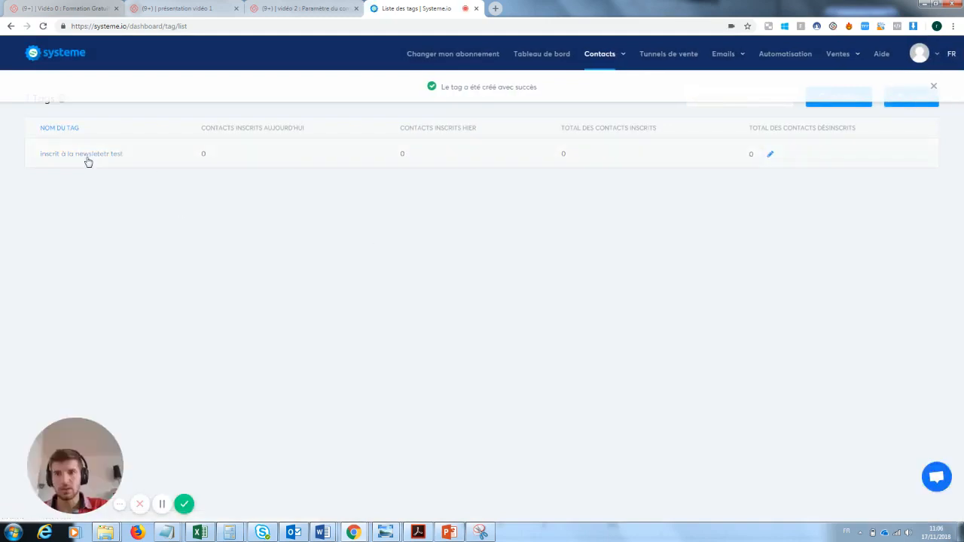
pyautogui.moveTo(736, 62)
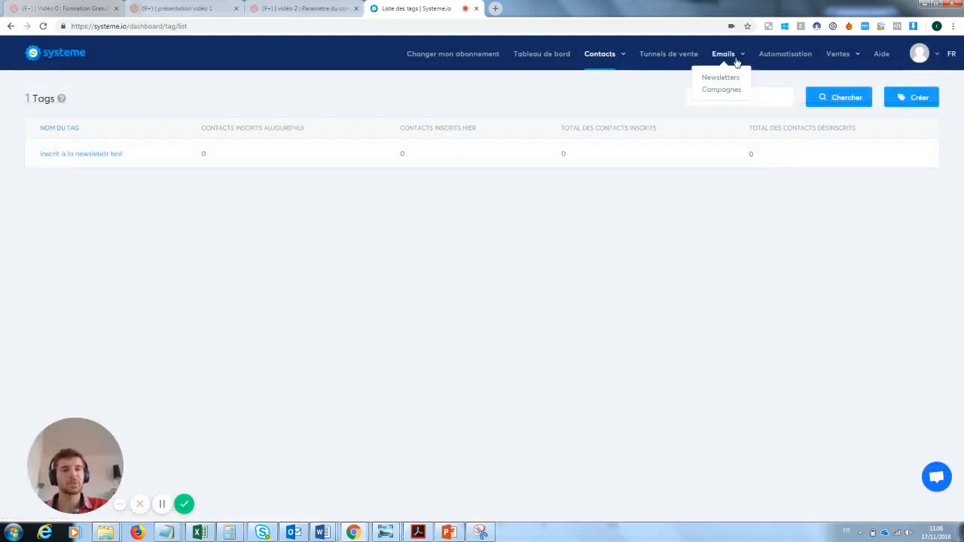
pyautogui.click(683, 57)
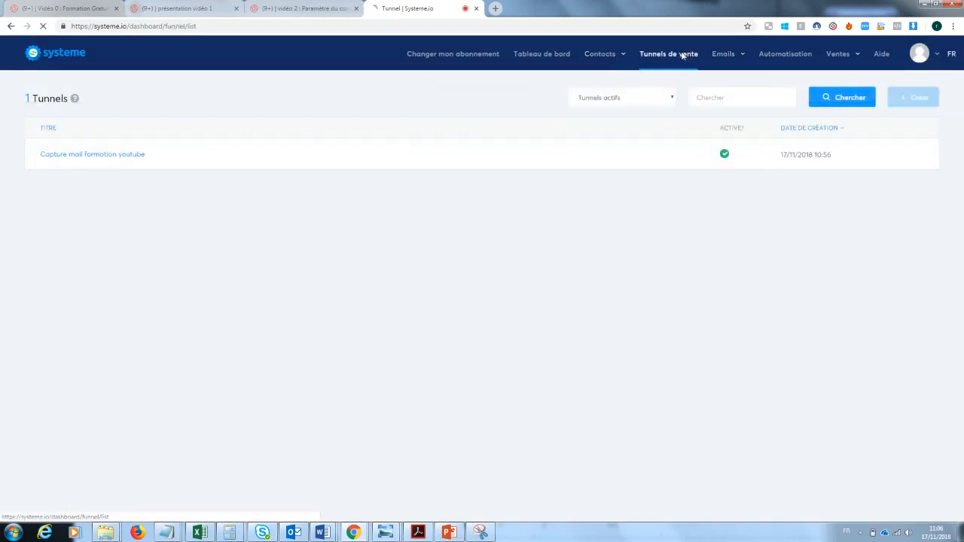
# Step: In the Capture mail formation youtube funnel's automation rule, add an action tagging 'inscrit à la newsletetr test'
pyautogui.click(137, 156)
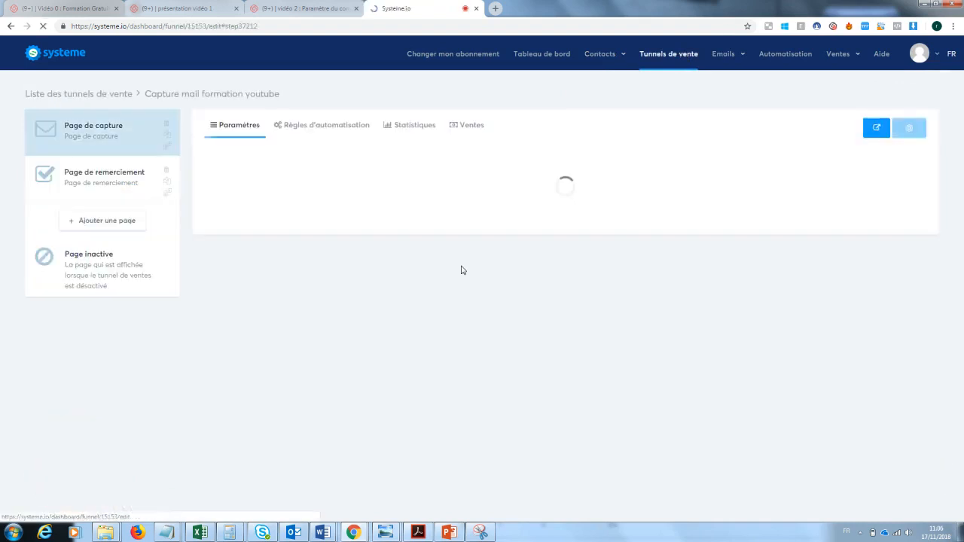
pyautogui.click(314, 125)
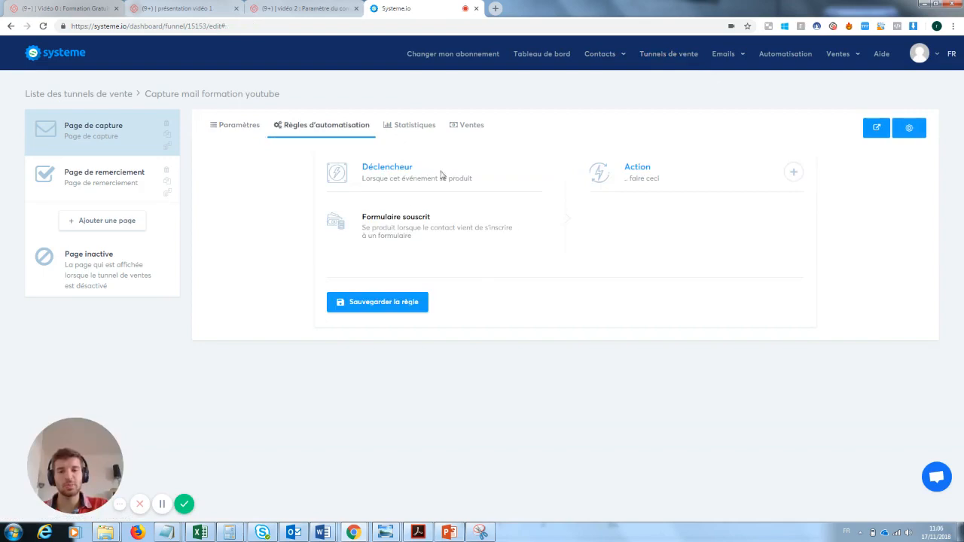
pyautogui.click(794, 173)
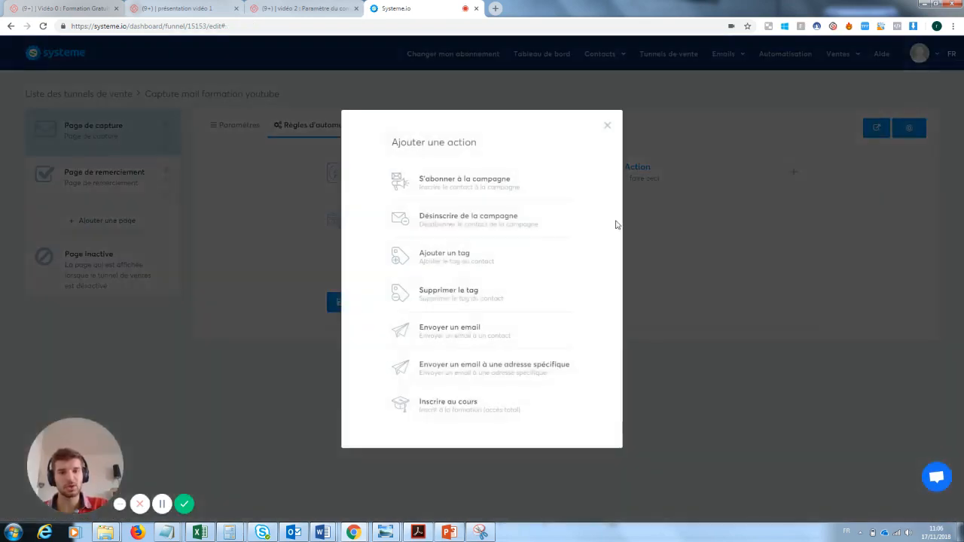
pyautogui.click(474, 263)
pyautogui.click(660, 259)
pyautogui.click(665, 294)
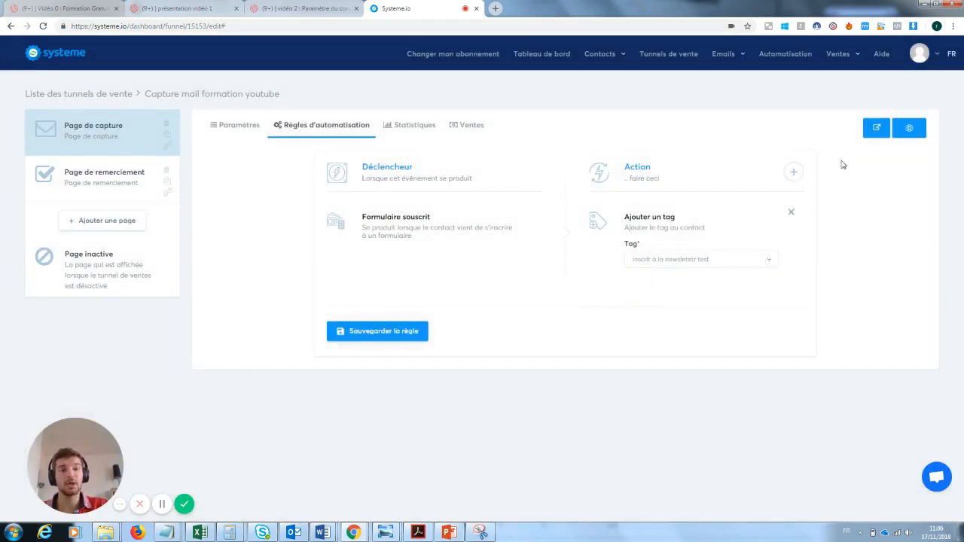
# Step: Remove the extra send-an-email action, save the rule, and go to the Newsletters list
pyautogui.click(792, 173)
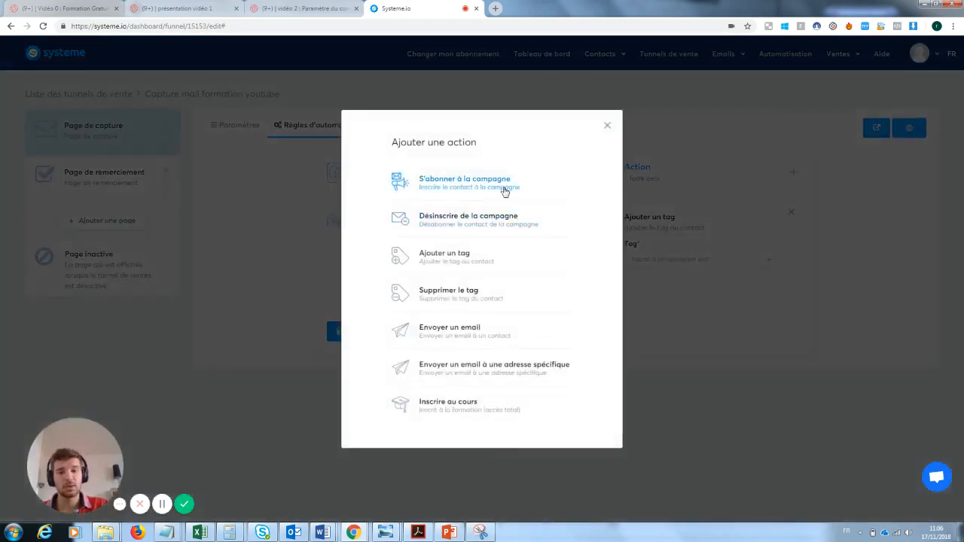
pyautogui.click(458, 332)
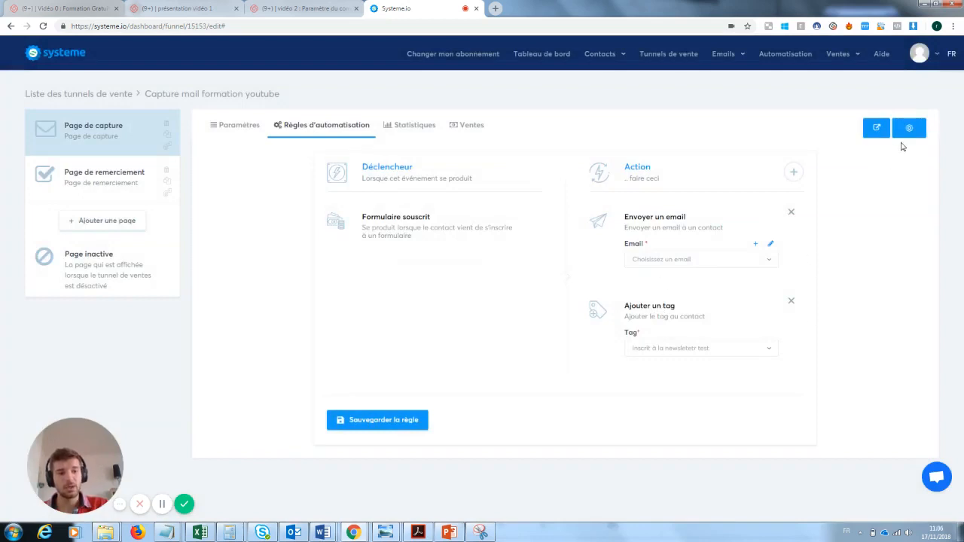
pyautogui.click(385, 420)
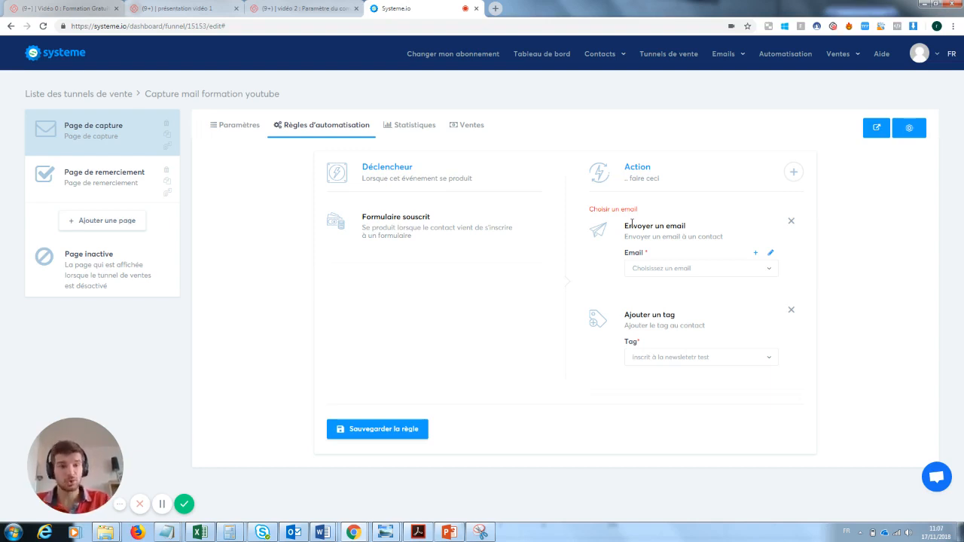
pyautogui.moveTo(728, 56)
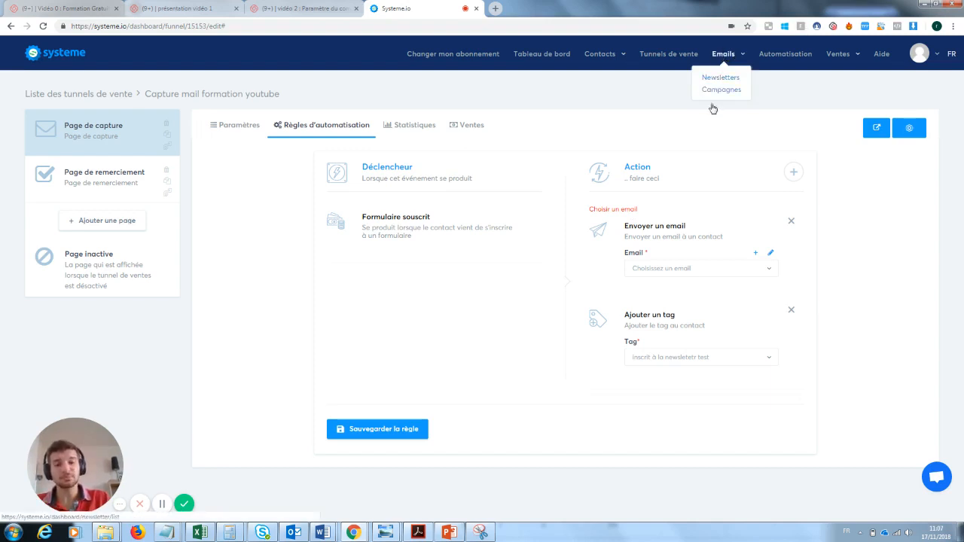
pyautogui.click(791, 221)
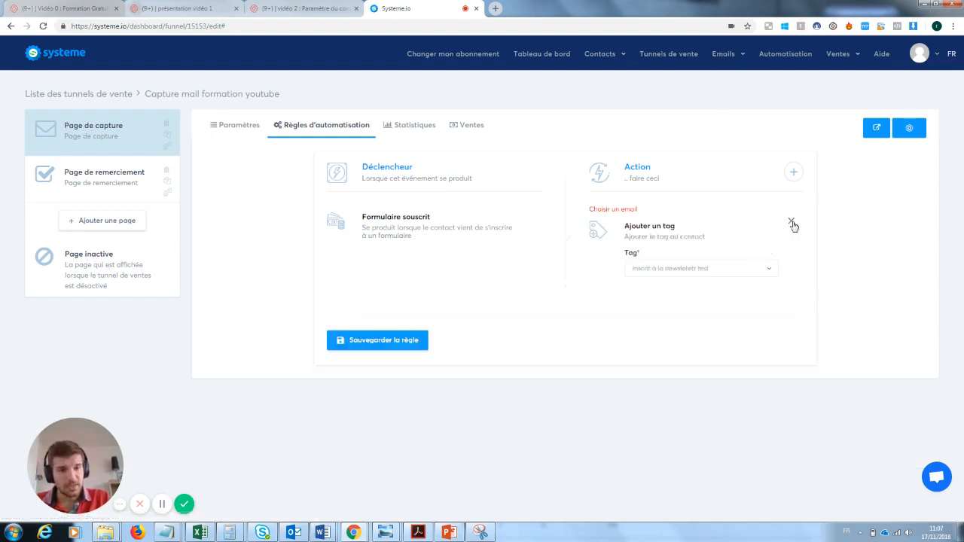
pyautogui.click(368, 341)
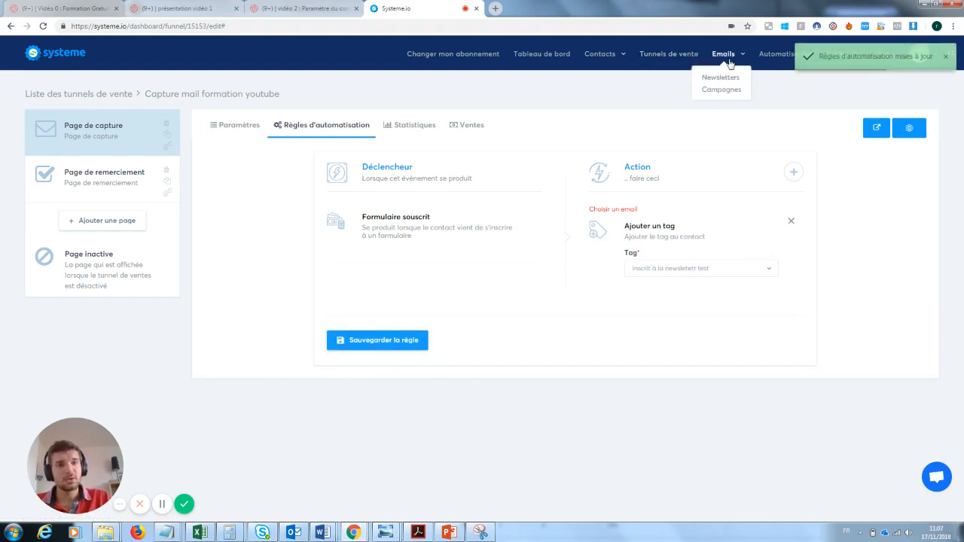
pyautogui.click(724, 78)
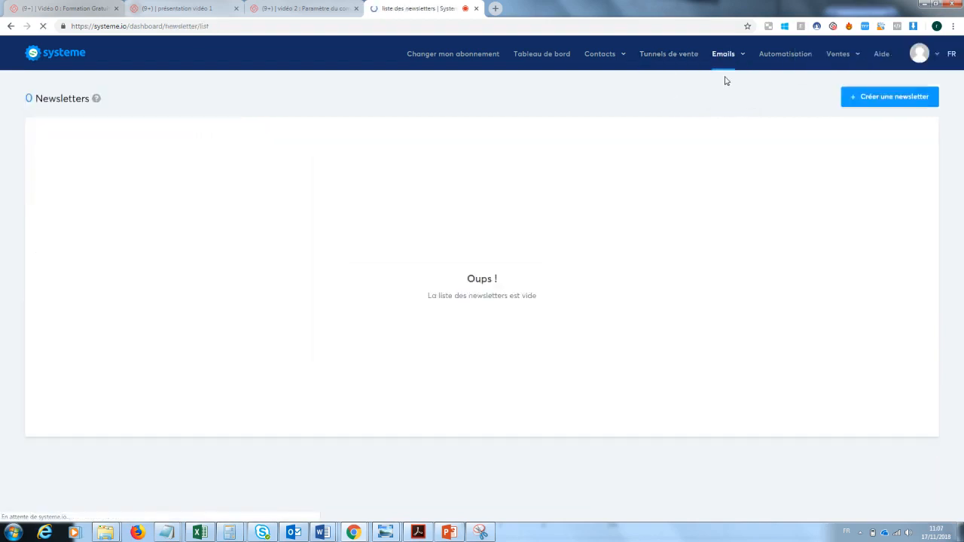
# Step: Create a newsletter with subject, sender name and body all set to 'test'
pyautogui.click(897, 100)
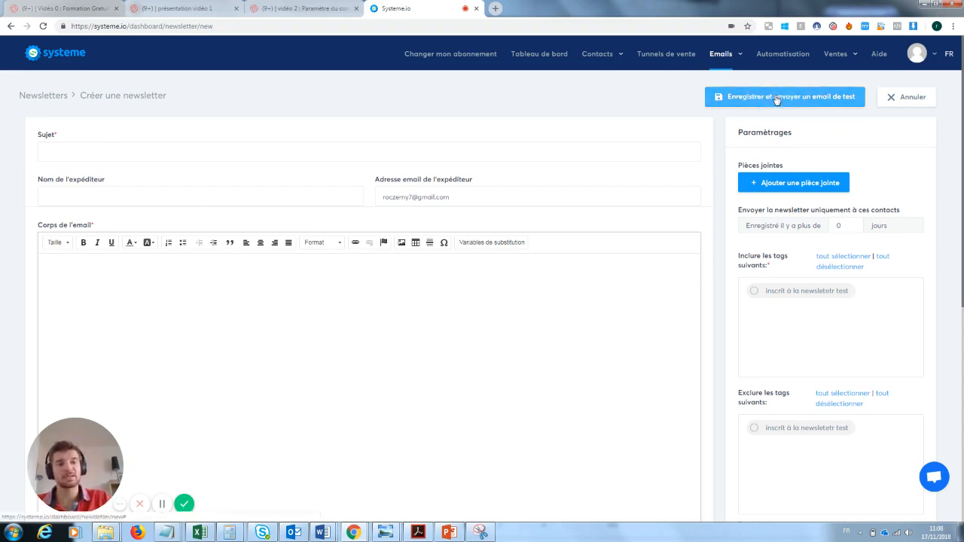
pyautogui.click(89, 151)
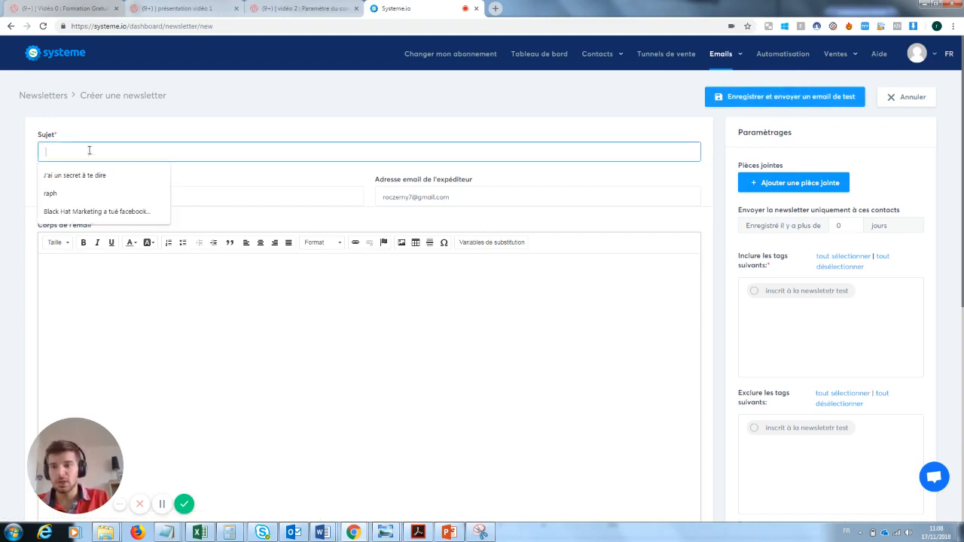
pyautogui.write('test')
pyautogui.press('Tab')
pyautogui.write('test')
pyautogui.press('Tab')
pyautogui.press('Tab')
pyautogui.write('test')
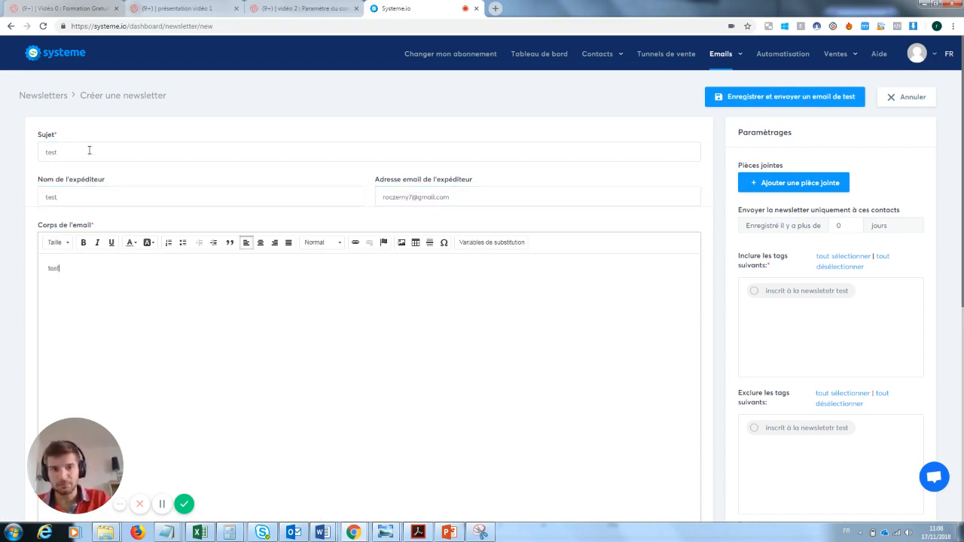
# Step: Save the draft, target the 'inscrit à la newsletetr test' tag, and prepare it for sending
pyautogui.click(793, 95)
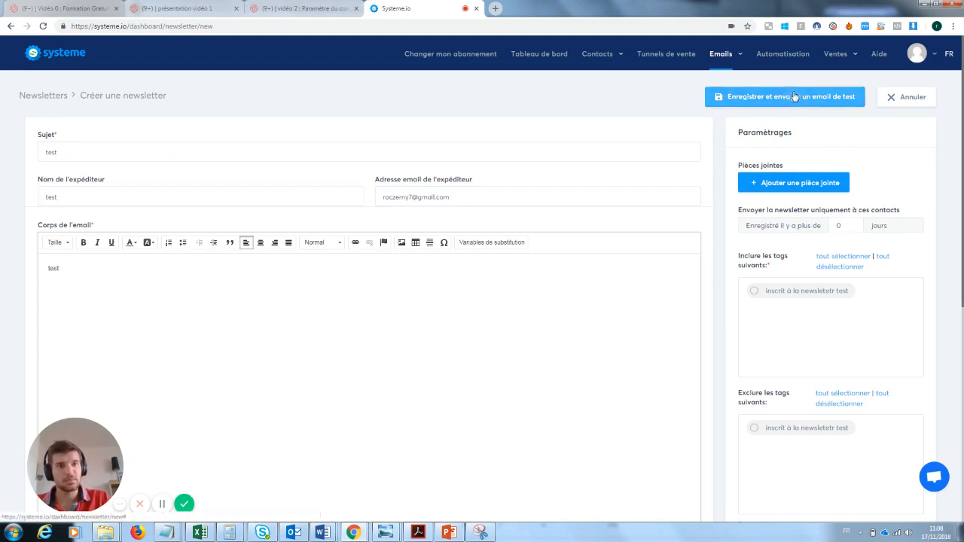
pyautogui.click(755, 294)
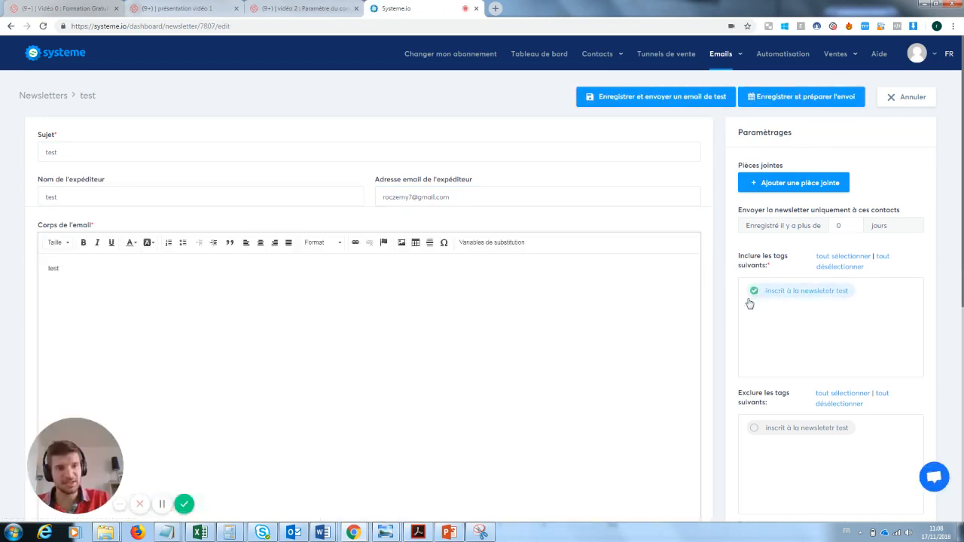
pyautogui.click(776, 100)
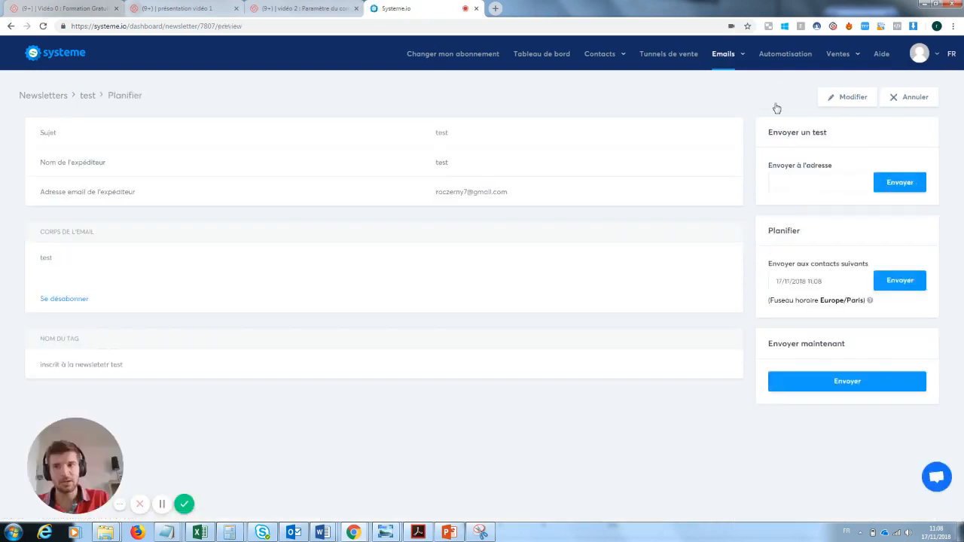
# Step: Send the test newsletter now, then open its resend window, clear the subject and close it
pyautogui.click(862, 382)
pyautogui.click(449, 307)
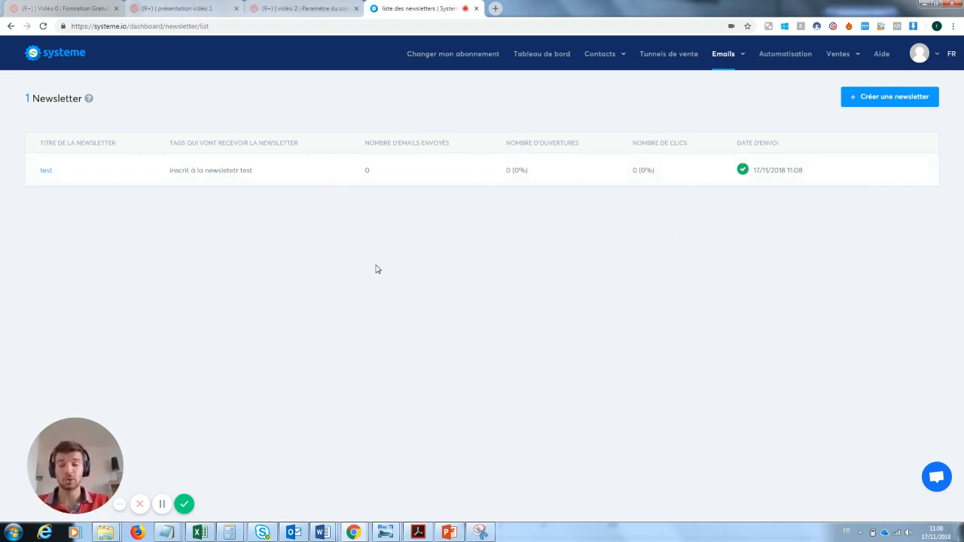
pyautogui.moveTo(865, 177)
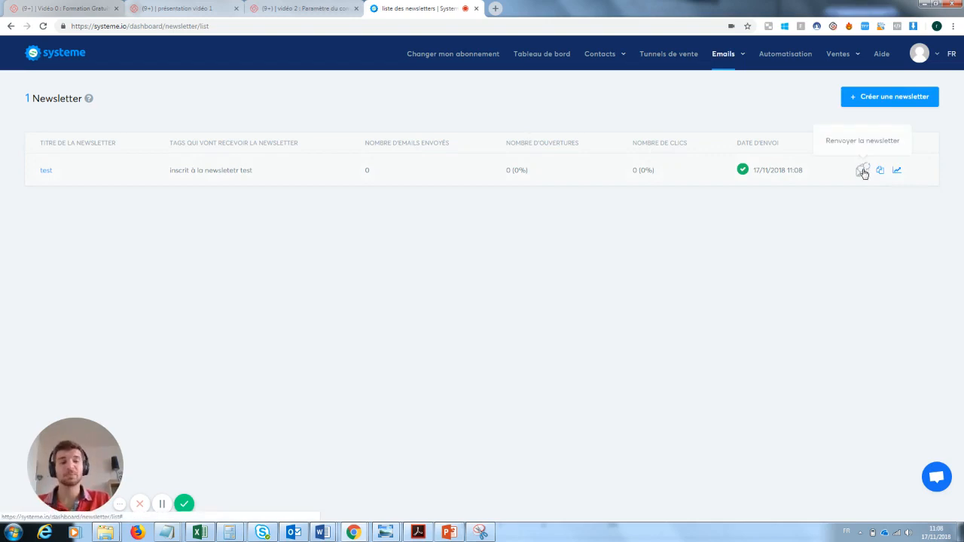
pyautogui.click(863, 171)
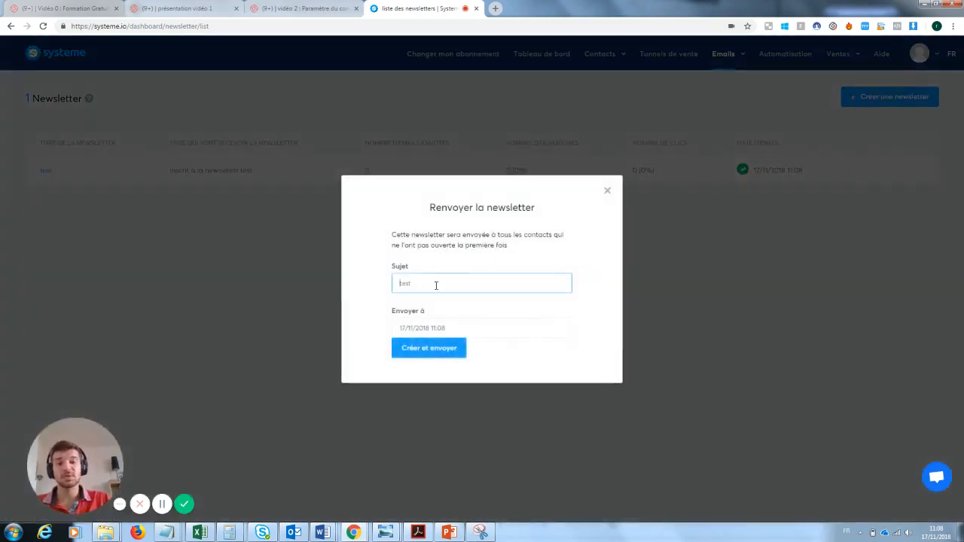
pyautogui.doubleClick(437, 286)
pyautogui.press('BackSpace')
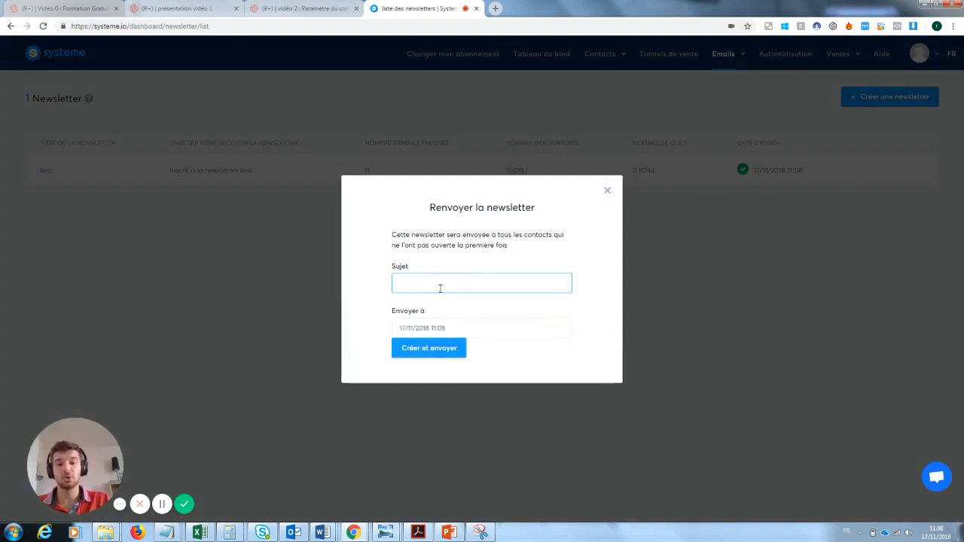
pyautogui.click(607, 190)
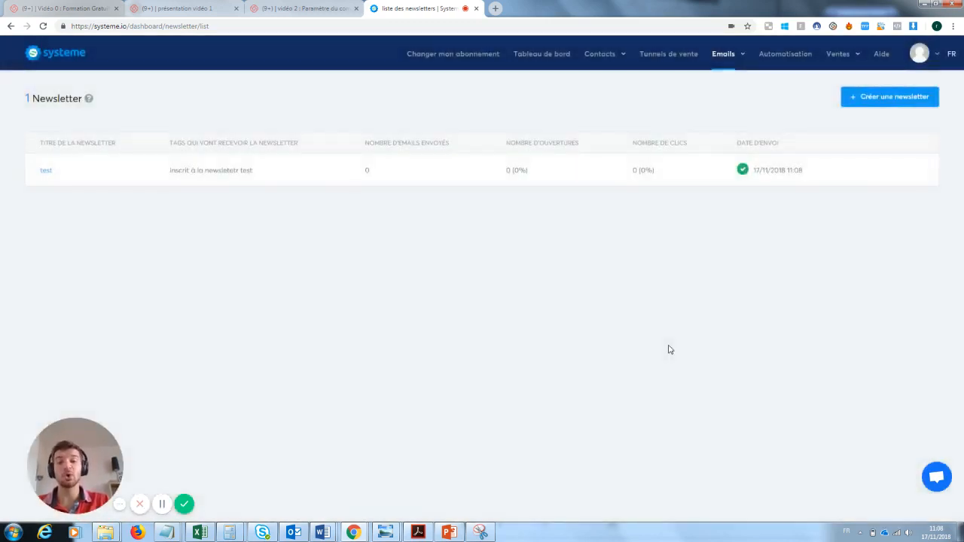